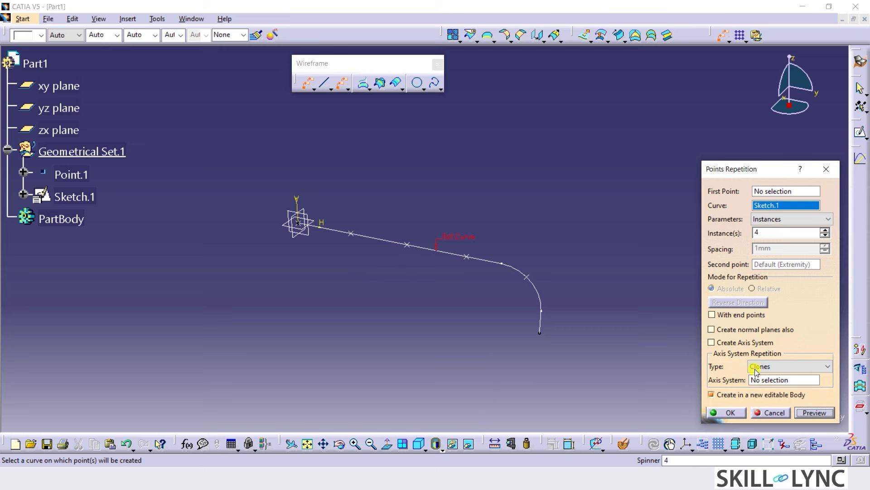
Preview repeating four points along Sketch.1 with normal planes created at each, and cancel the repetition.
click(780, 330)
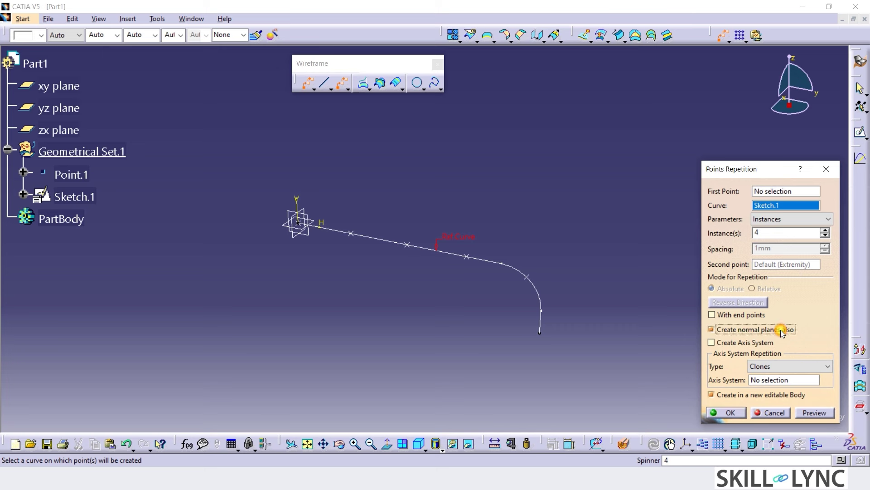
click(805, 412)
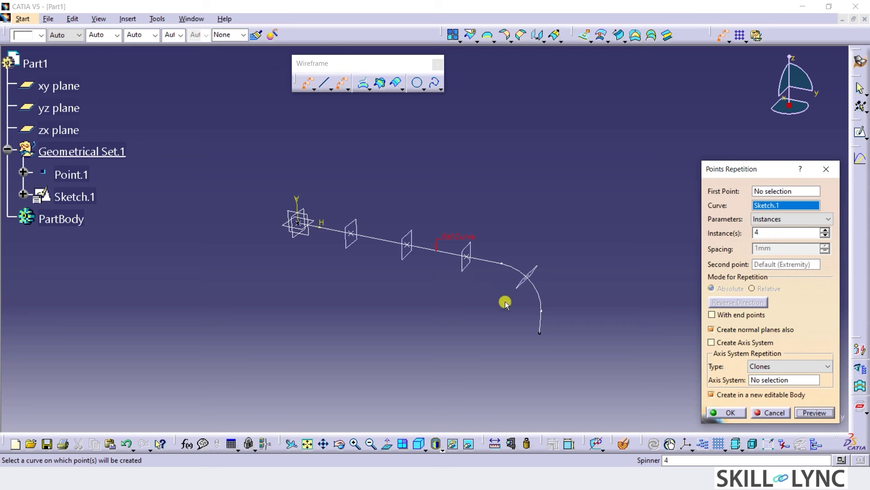
click(786, 412)
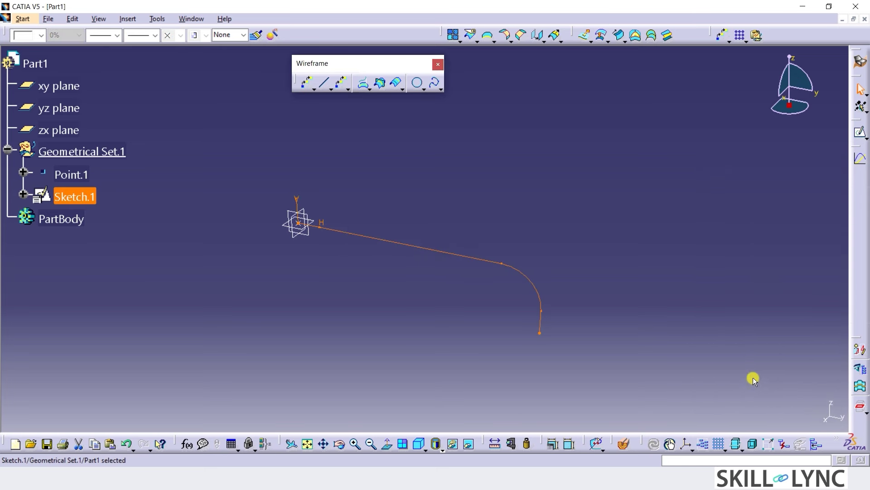
click(677, 220)
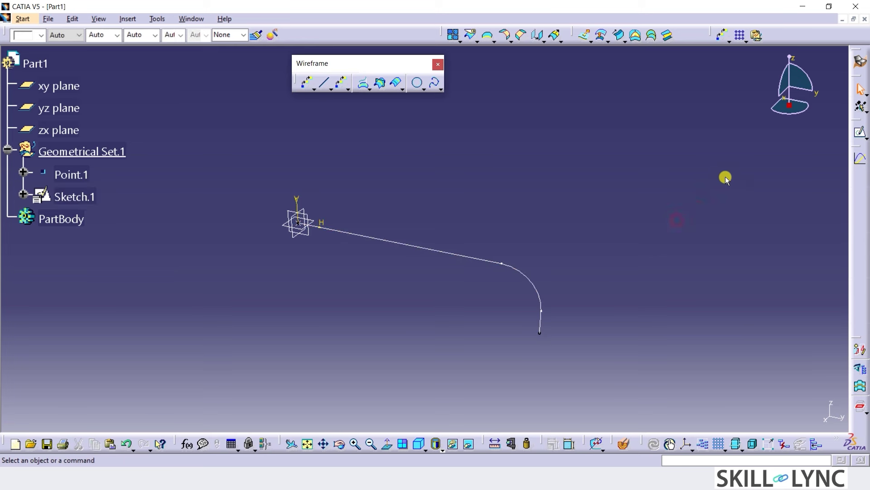
click(315, 88)
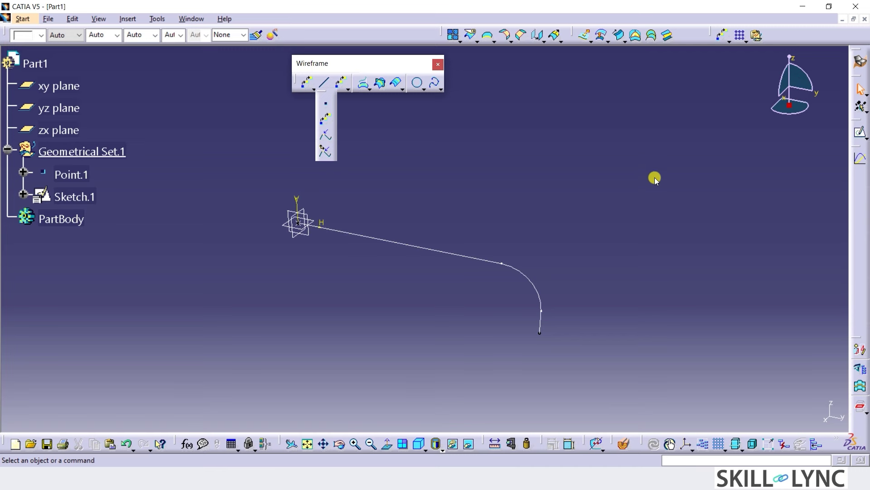
Sketch a wavy four-point spline on the yz plane, ending at about H 268 mm, V 49 mm, and exit the sketch.
click(861, 135)
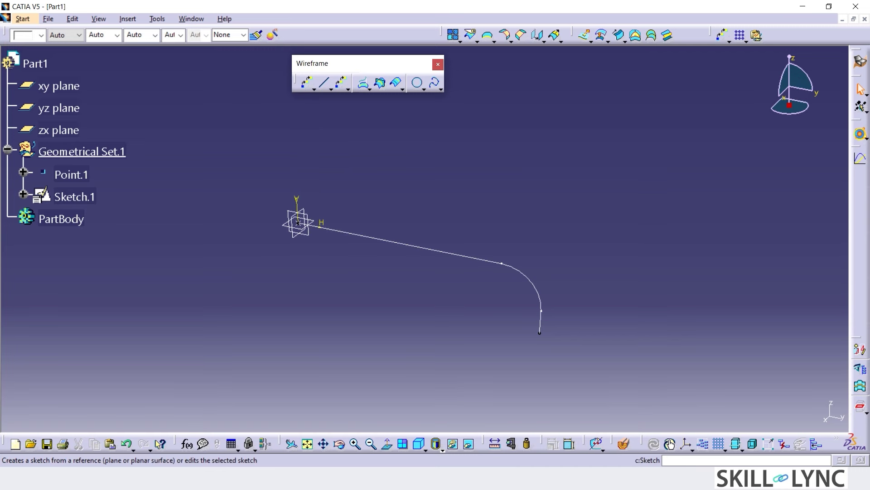
click(58, 108)
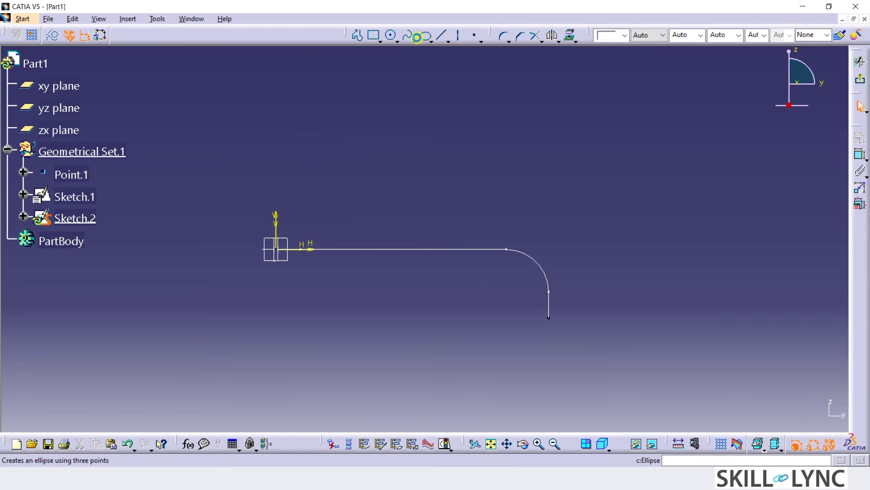
click(409, 35)
click(523, 140)
click(603, 114)
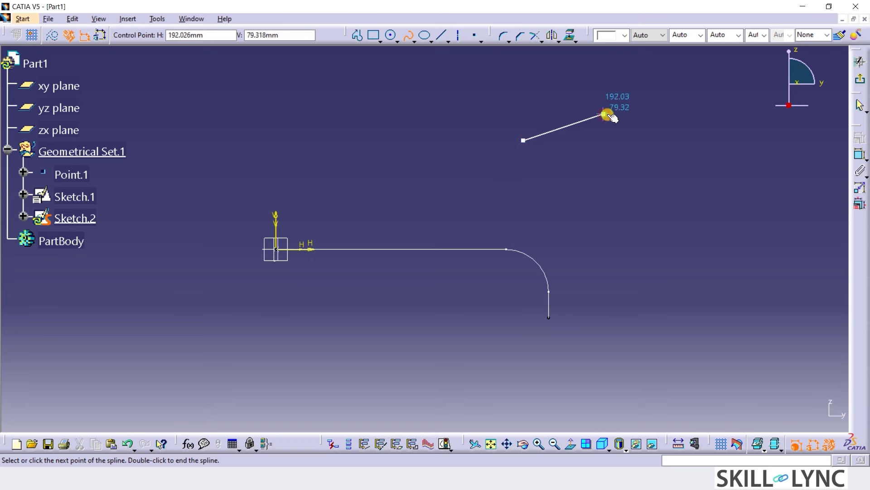
click(665, 198)
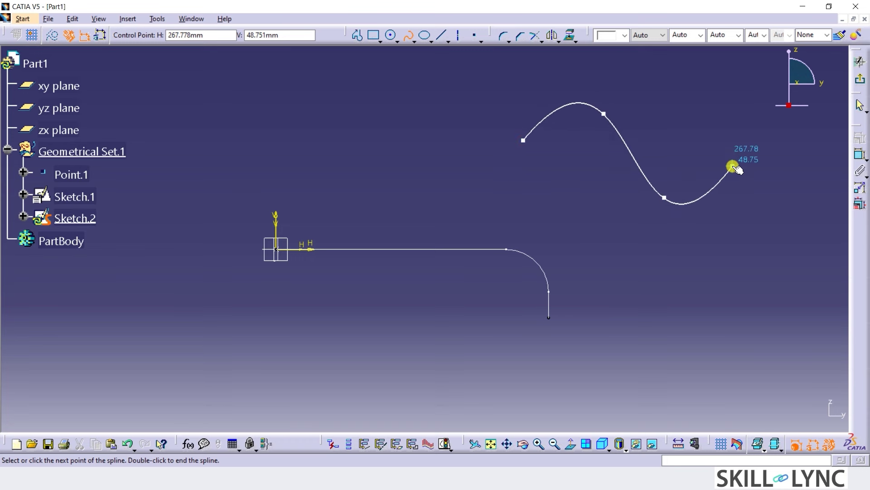
click(733, 167)
click(861, 84)
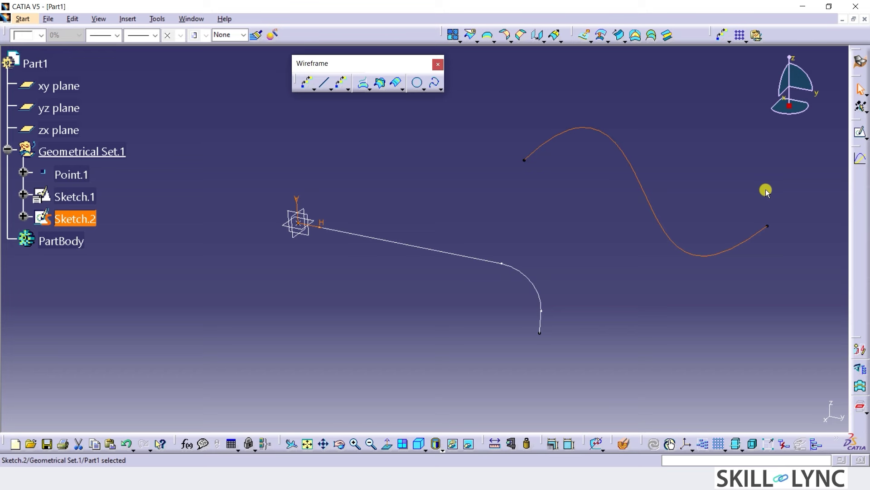
Create a maximum extremum on the wavy Sketch.2 curve using the zx plane as direction.
click(315, 89)
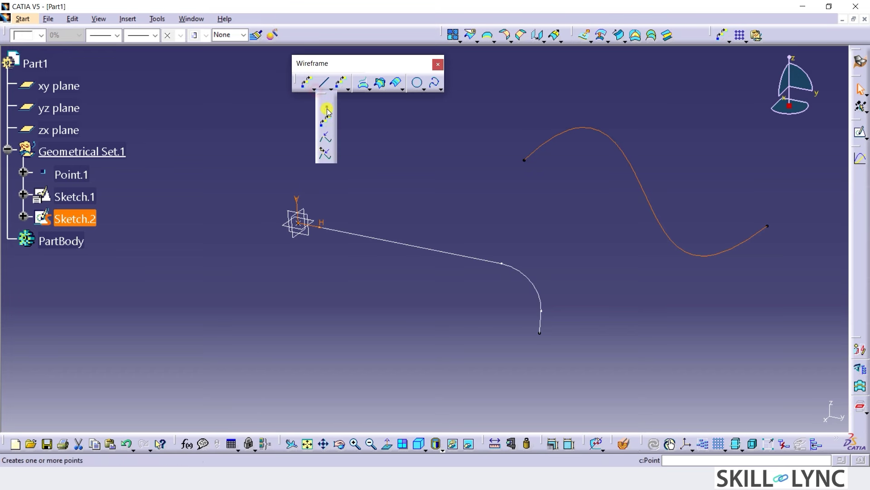
click(325, 137)
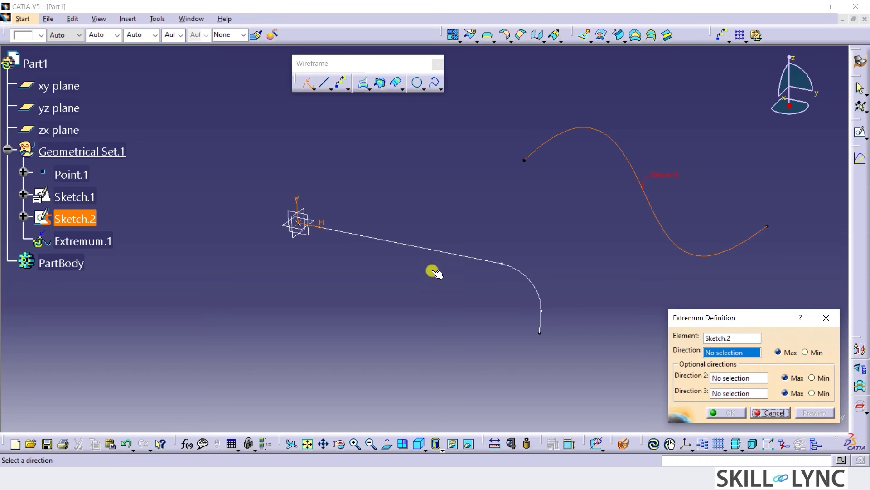
click(50, 132)
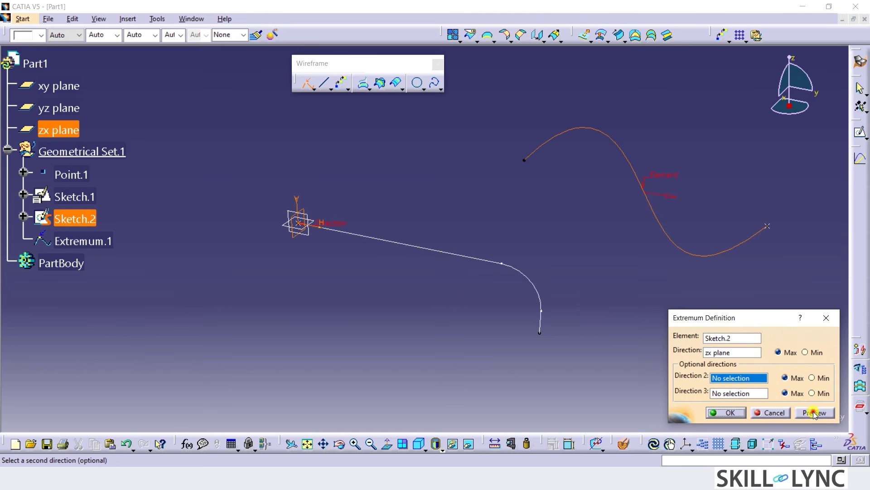
click(728, 413)
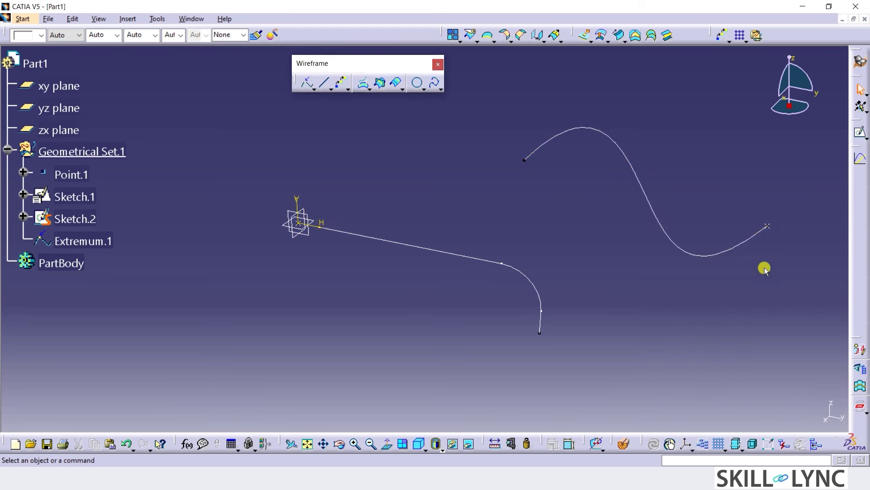
Create an extremum from the straight edge of Sketch.1 using the zx plane as direction.
click(459, 255)
click(307, 83)
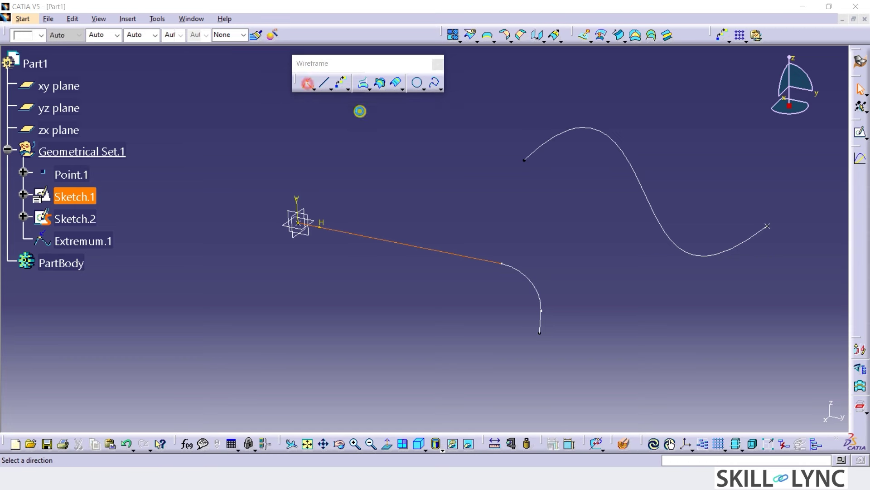
click(69, 133)
click(718, 412)
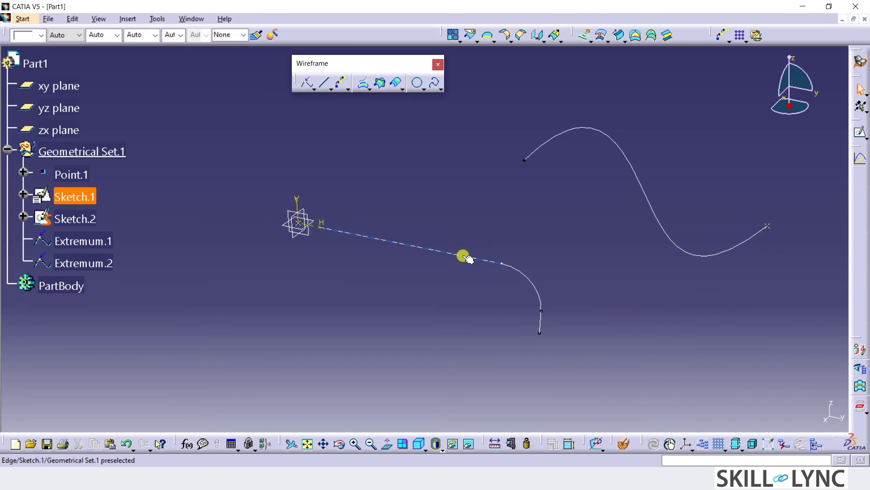
Hide Sketch.1.
key(ctrl+h)
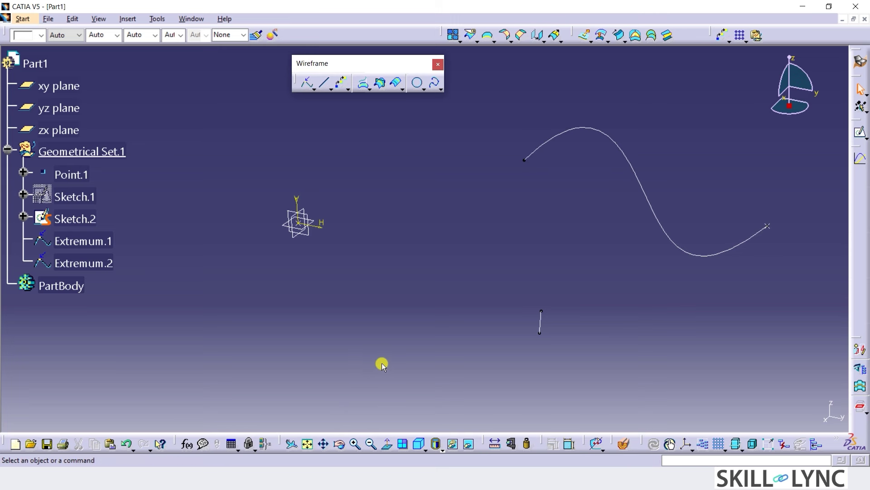
key(ctrl+z)
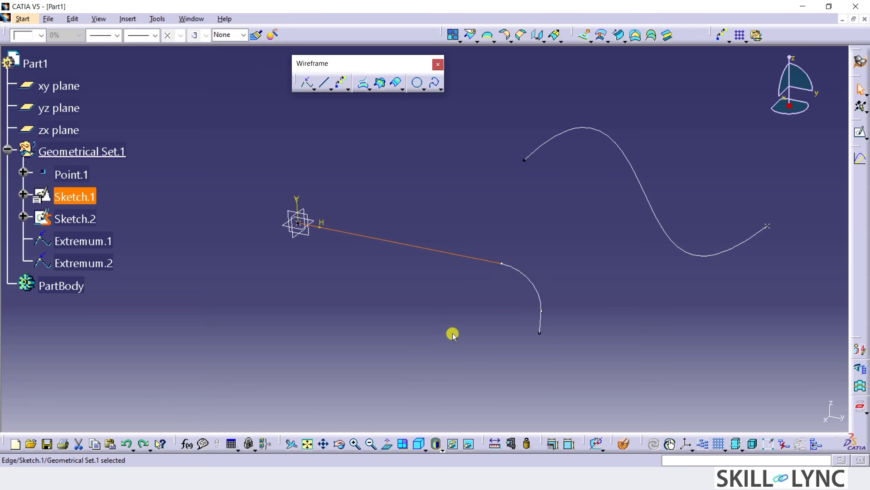
key(ctrl+y)
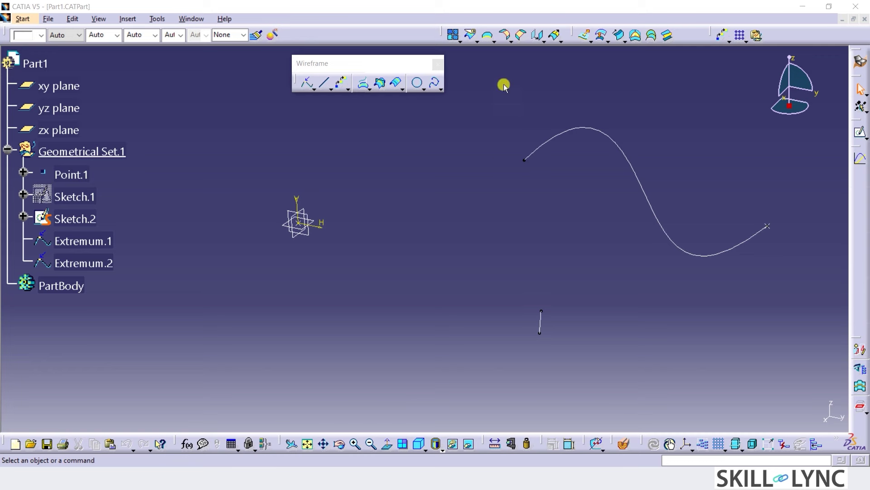
Set up an extruded surface from the wavy Sketch.2 curve, 20 mm long, using the yz plane as direction.
click(585, 36)
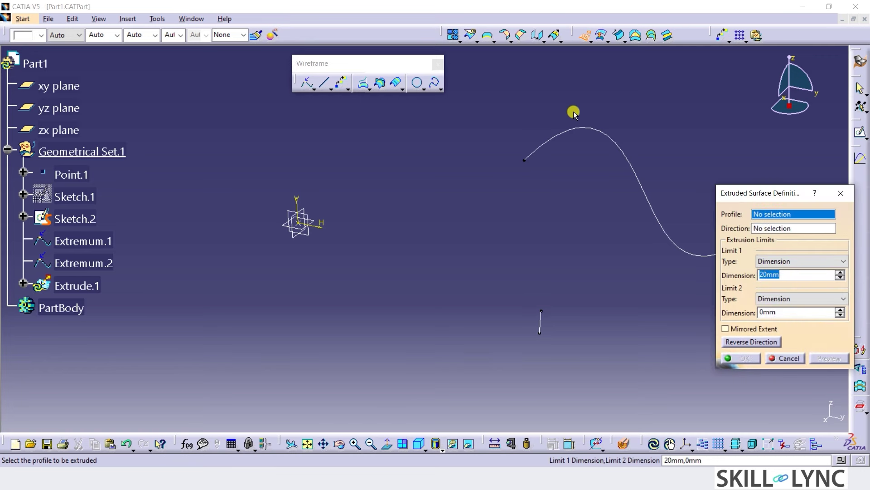
click(582, 126)
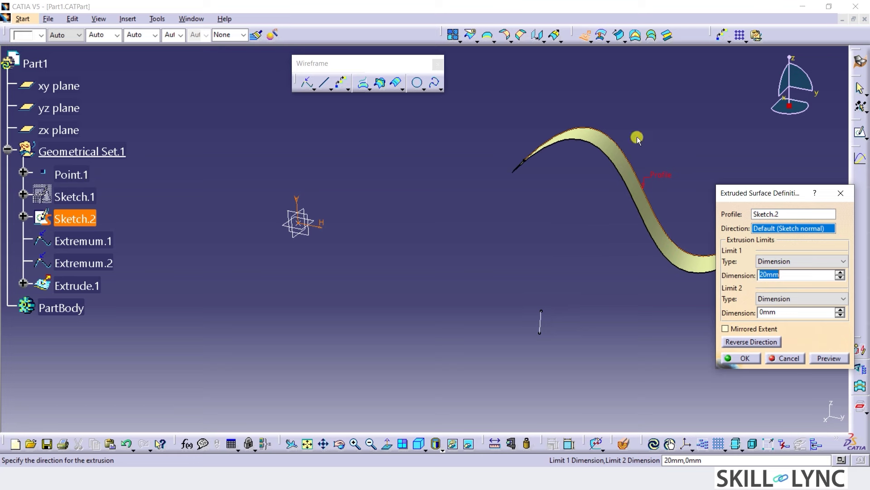
mouse_move(638, 135)
middle_down()
mouse_move(573, 189)
mouse_move(550, 196)
mouse_move(566, 175)
mouse_move(560, 167)
mouse_move(562, 183)
middle_up()
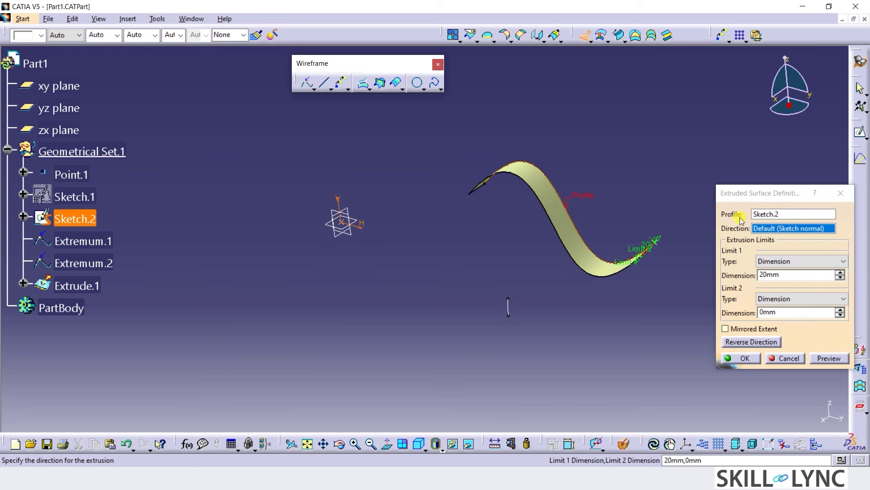
click(71, 111)
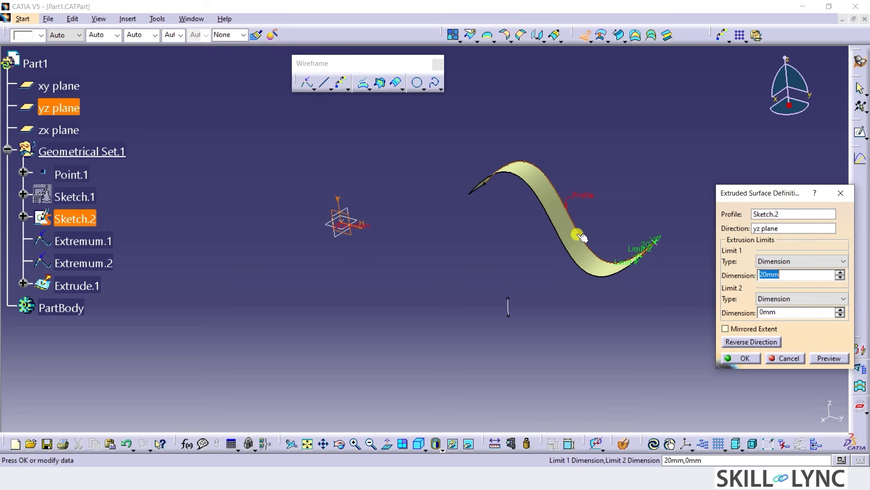
Try to extrude the wavy profile using the zx plane as direction and preview it.
click(779, 229)
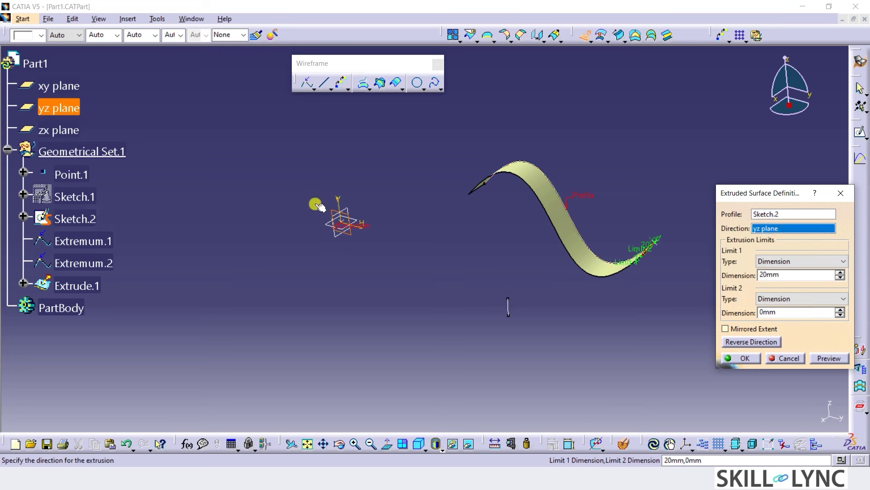
click(63, 131)
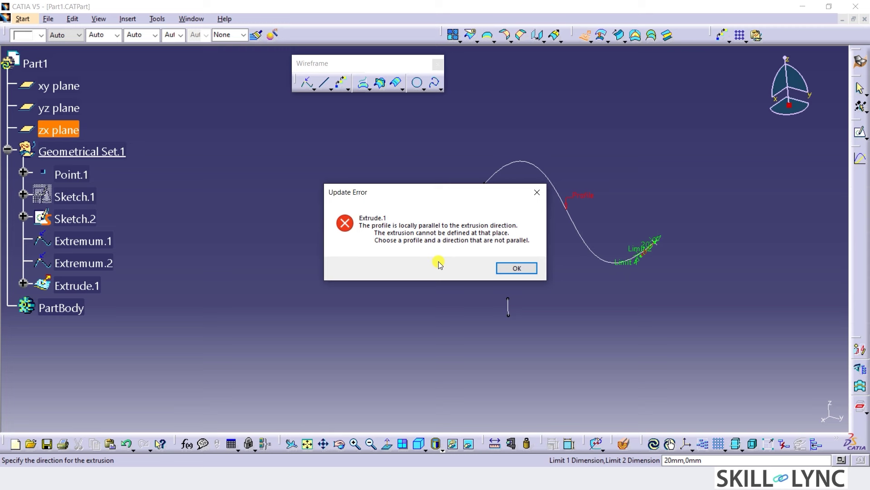
click(513, 269)
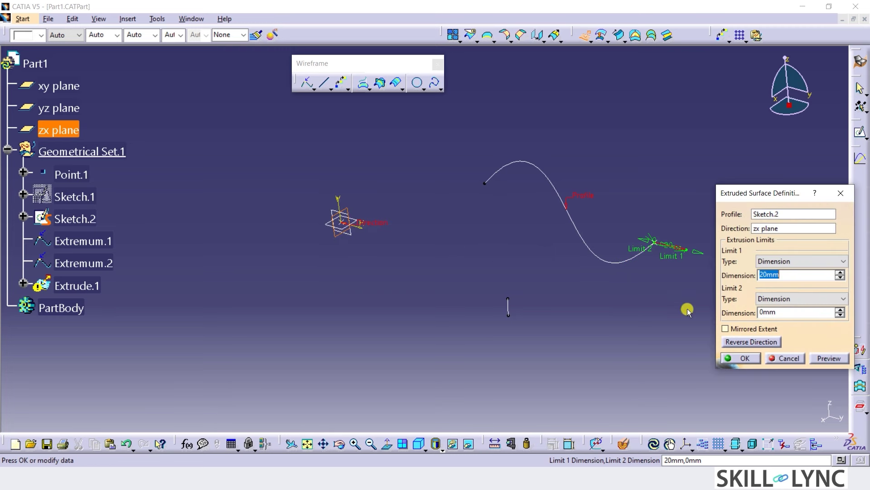
click(825, 361)
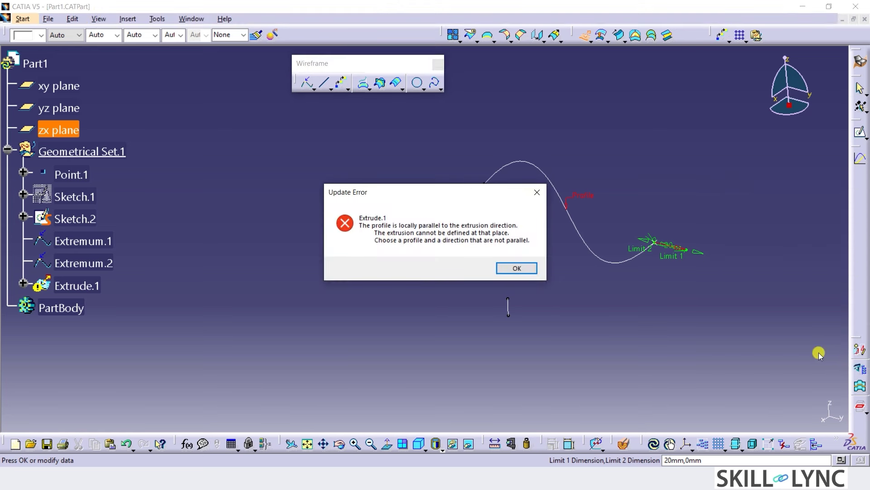
click(520, 269)
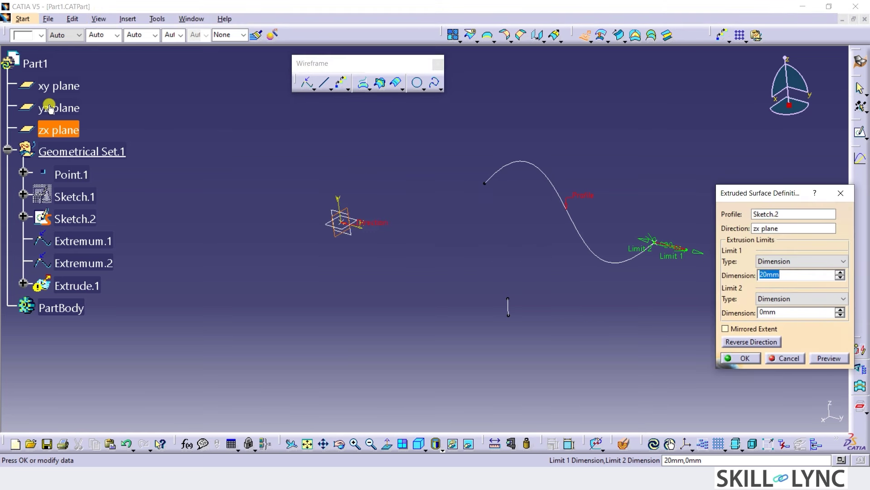
Set the extrusion direction to the yz plane with Mirrored Extent, and cancel the extruded surface.
click(818, 228)
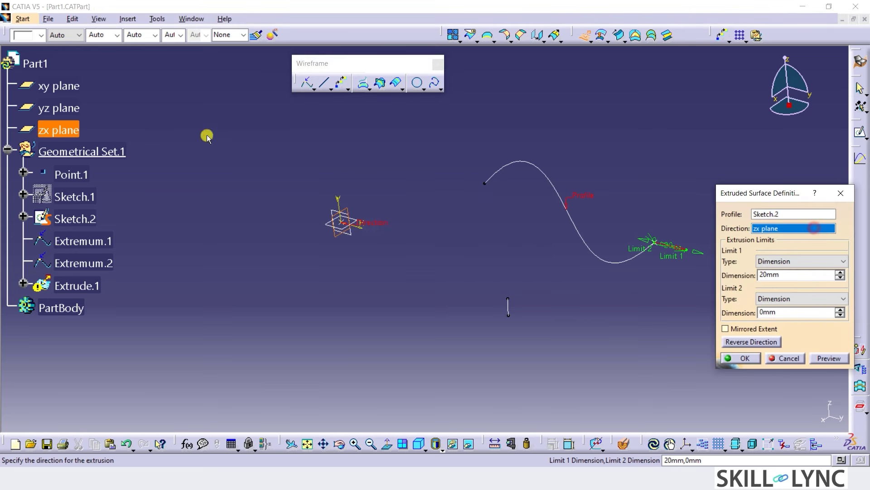
click(60, 109)
click(740, 328)
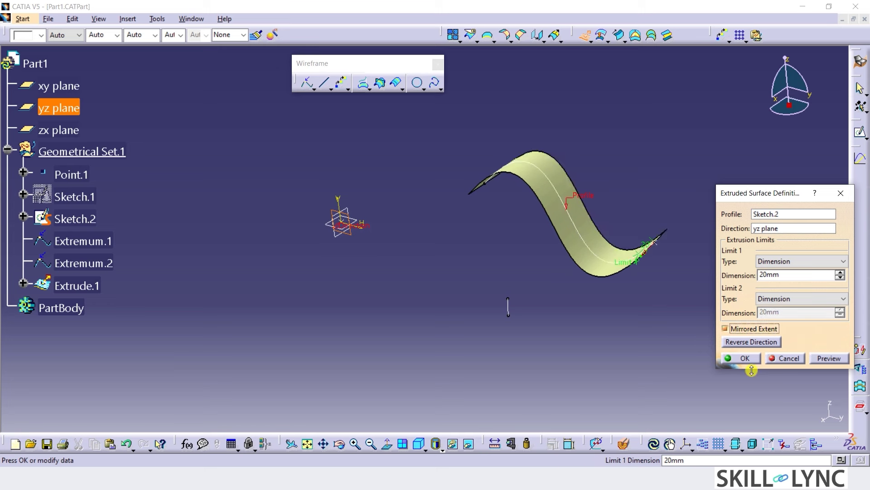
click(789, 358)
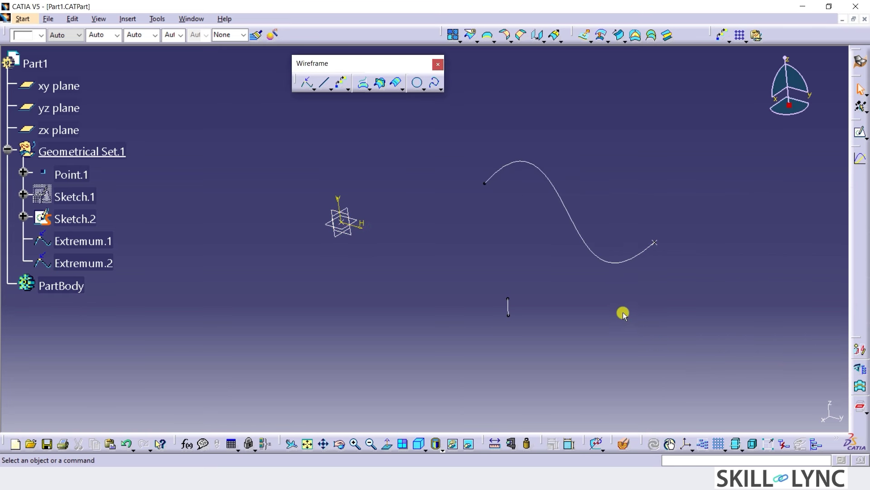
Delete the wavy Sketch.2 with all its children, and delete the extremum built on Sketch.1.
click(603, 259)
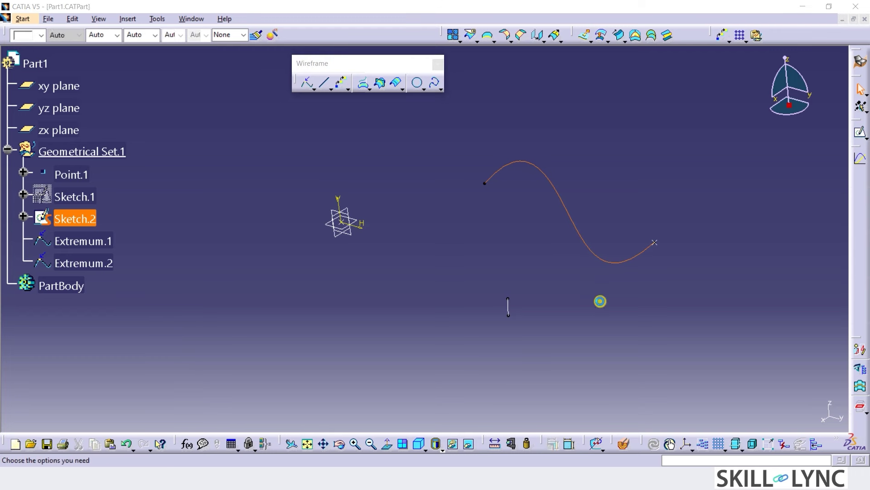
key(Delete)
click(786, 253)
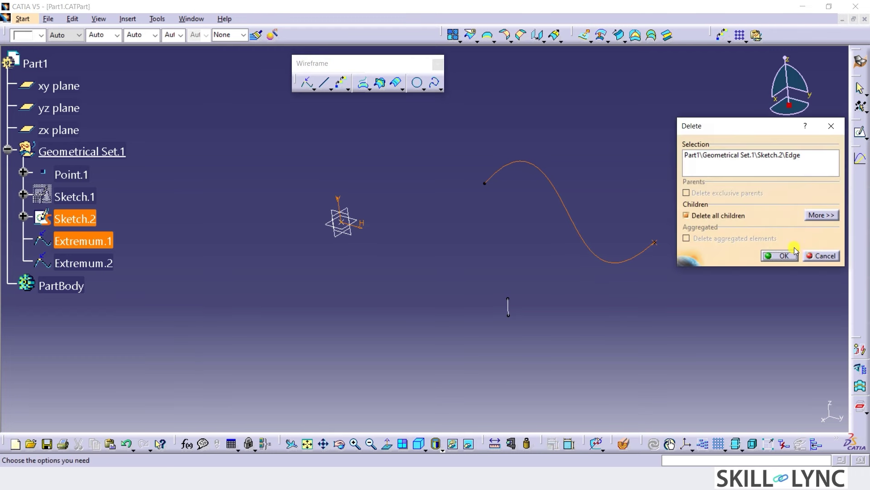
click(509, 307)
key(Delete)
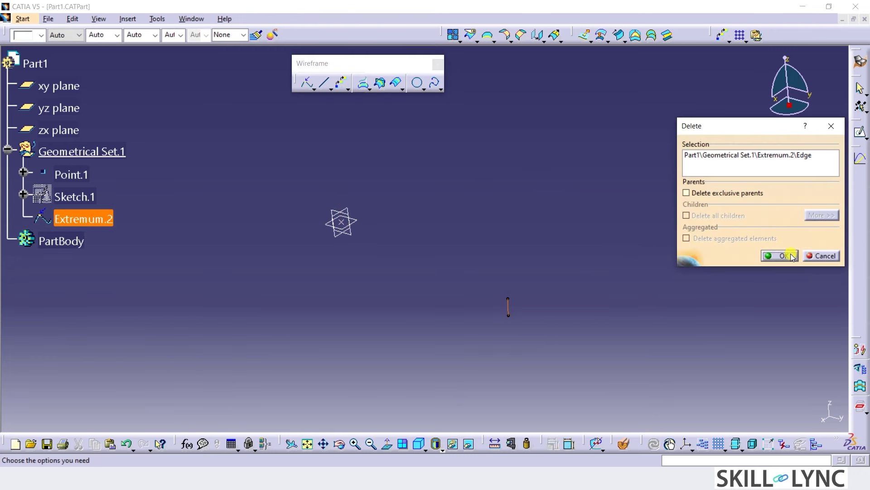
click(773, 255)
Bring the hidden Sketch.1 line-and-arc profile back into the visible space.
click(470, 444)
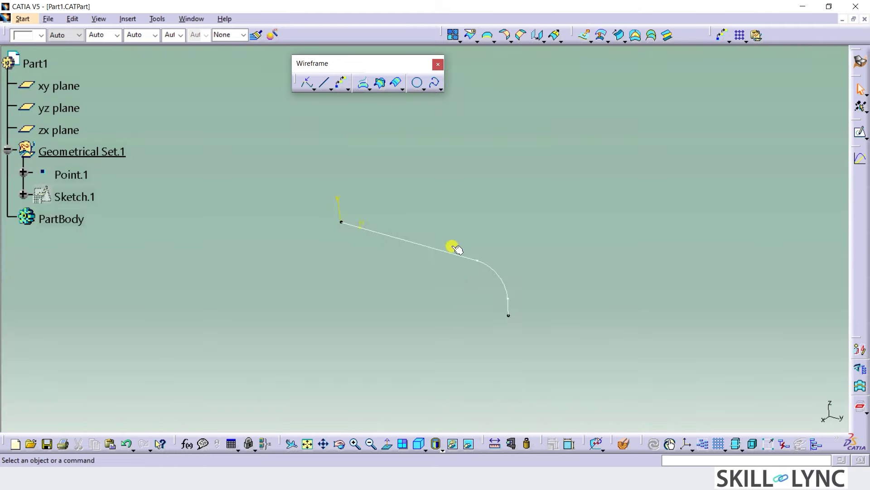
click(452, 250)
click(470, 443)
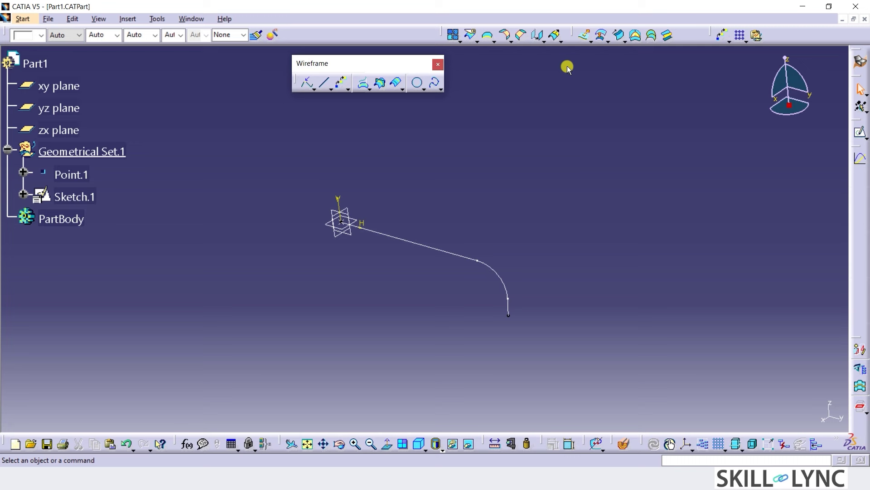
Revolve the Sketch.1 profile 360 degrees about the sketch's vertical axis to form a full dish surface.
click(591, 43)
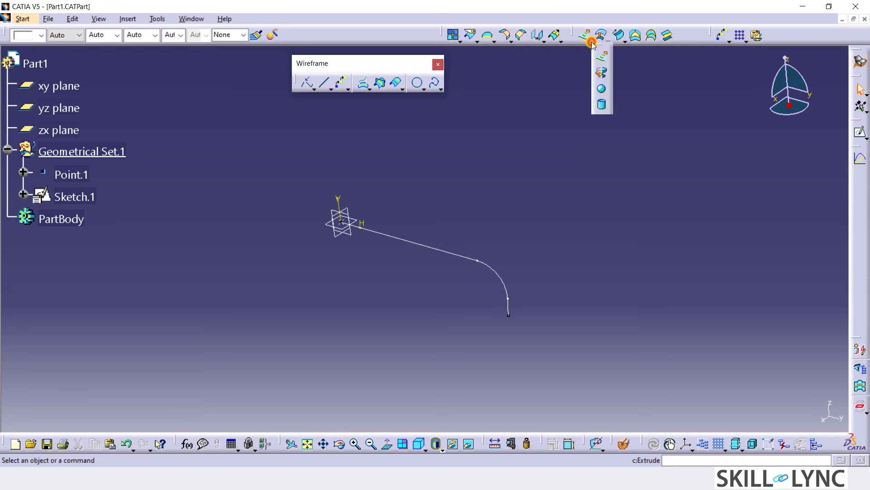
click(603, 75)
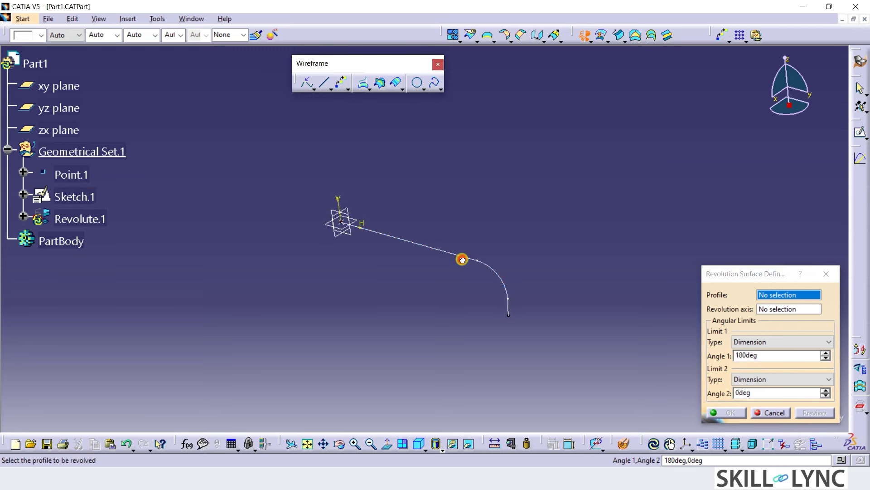
click(466, 255)
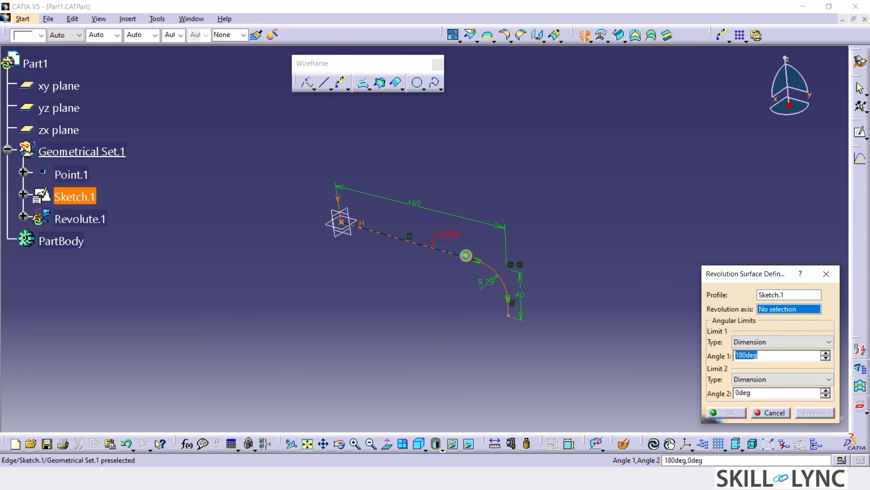
click(340, 206)
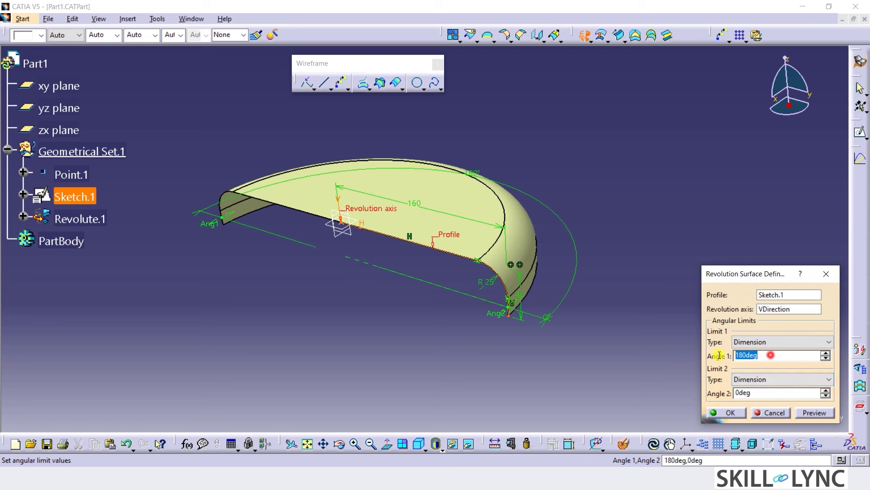
text(360)
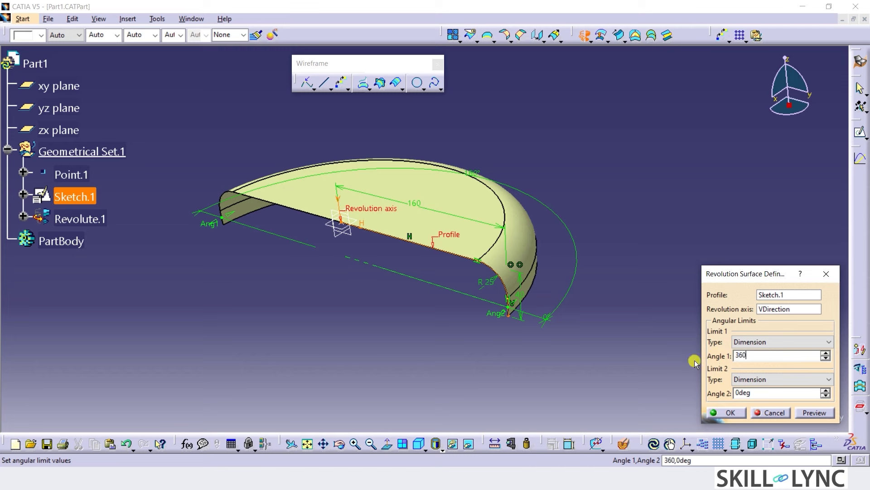
click(713, 416)
click(815, 412)
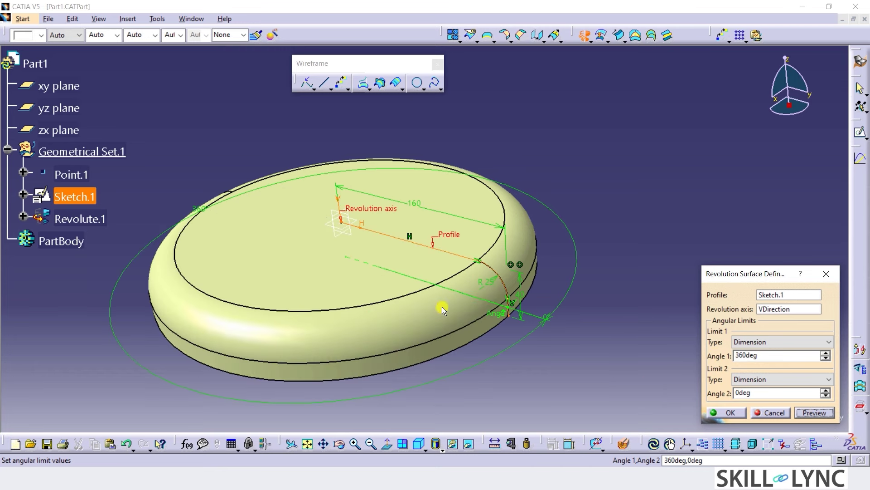
click(716, 410)
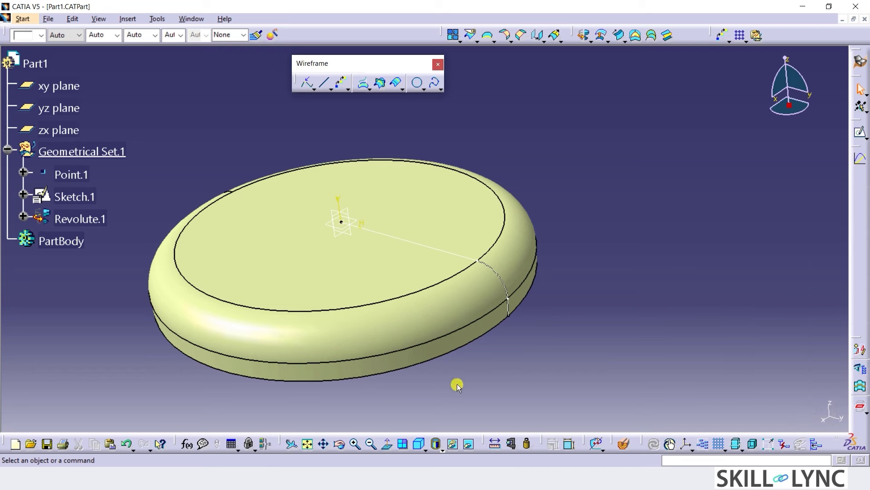
Inspect the revolved surface's angle parameters in the tree and examine its open underside.
click(307, 443)
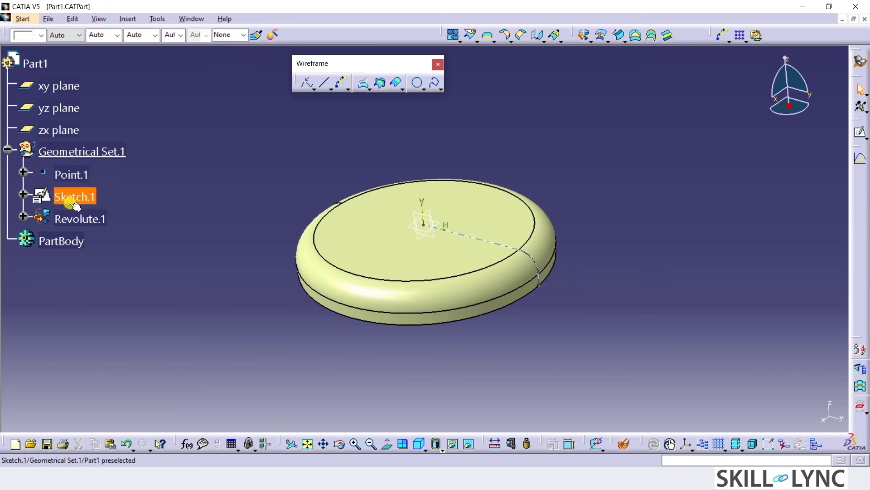
click(24, 218)
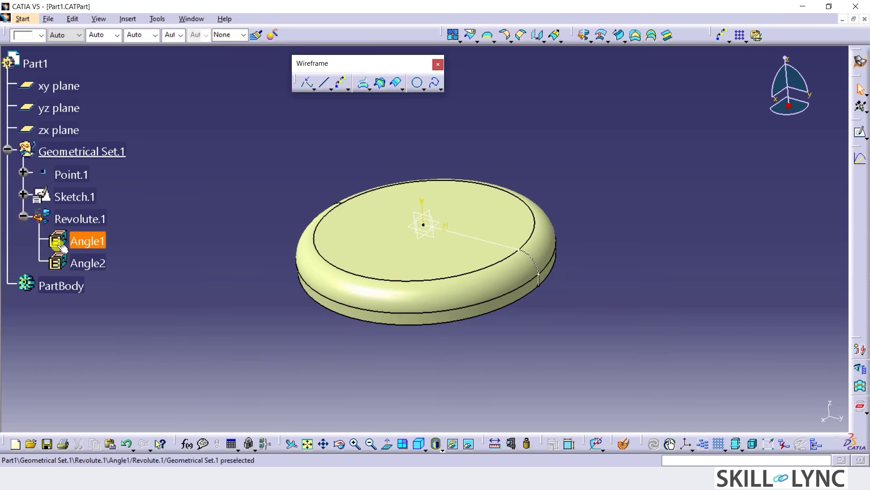
click(22, 218)
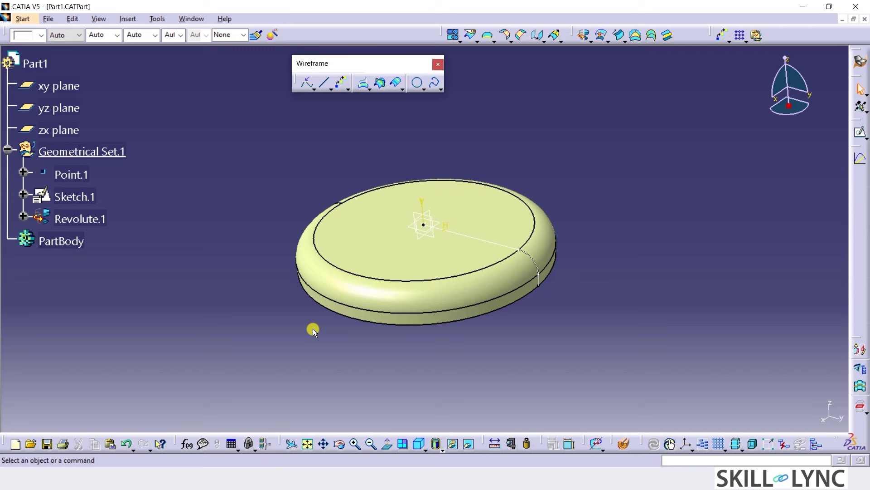
middle_drag(316, 327, 313, 339)
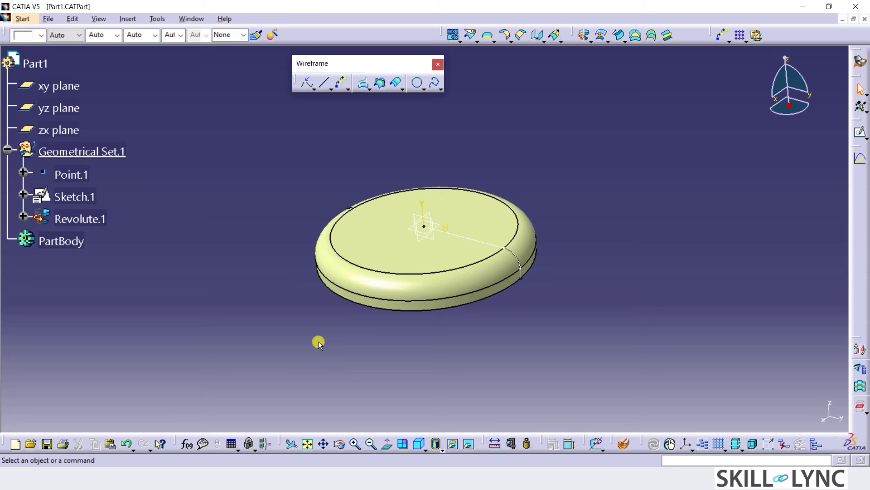
middle_drag(514, 347, 390, 183)
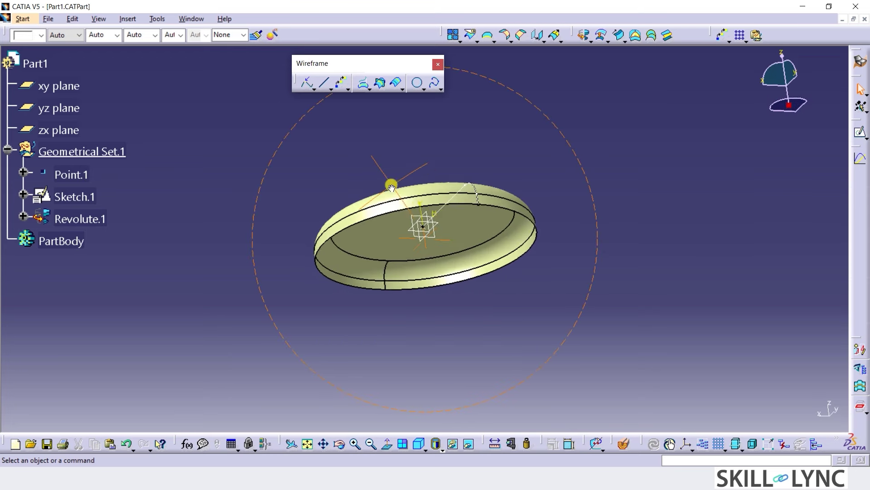
Try a Measure Between on the inside of the revolved surface, and close the measurement.
click(492, 442)
click(446, 264)
middle_drag(537, 159, 465, 252)
click(471, 225)
middle_drag(495, 311, 480, 262)
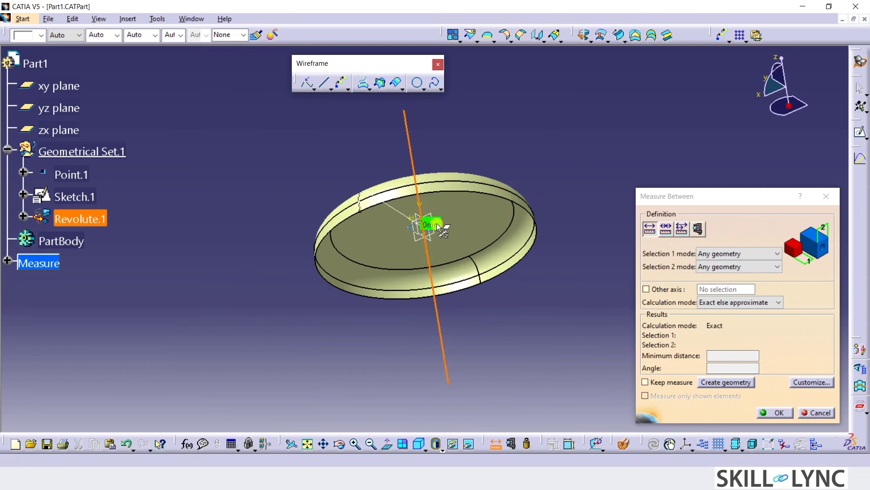
click(771, 412)
middle_drag(410, 148, 582, 265)
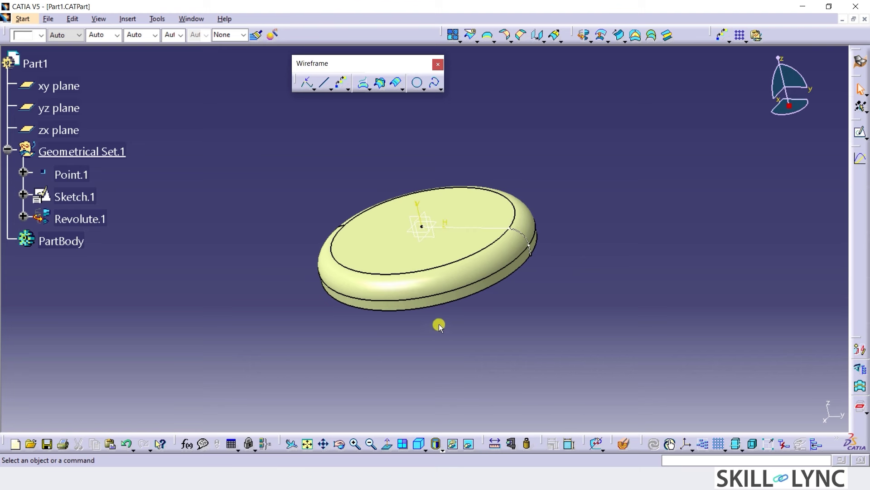
middle_drag(439, 324, 486, 303)
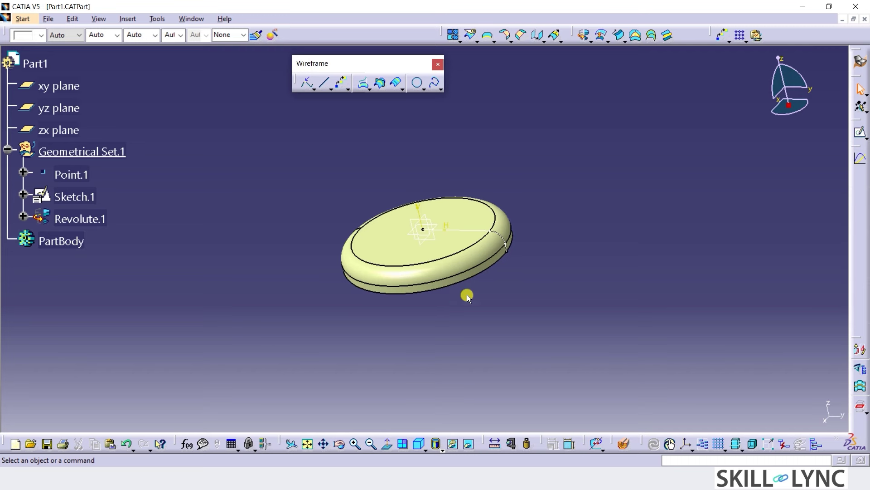
Create a line normal to the revolved surface from Point.1, ending at 330 mm, with its direction reversed to extend above the surface.
click(324, 84)
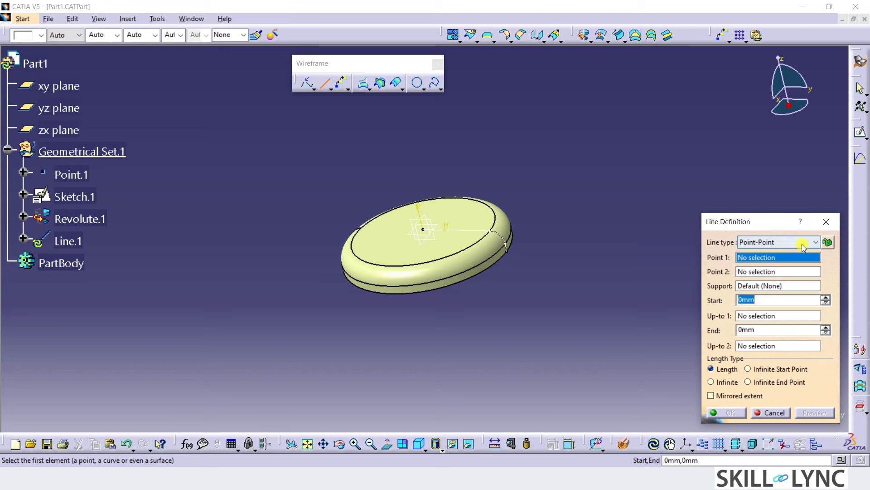
click(804, 244)
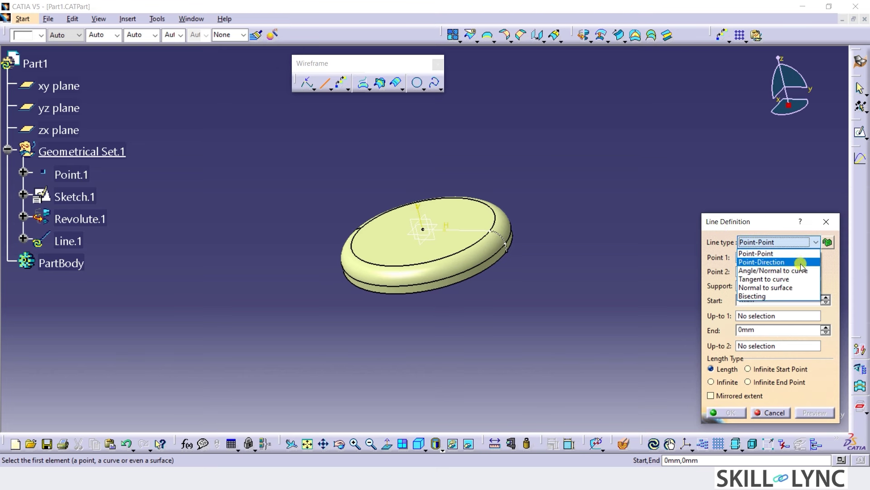
click(796, 287)
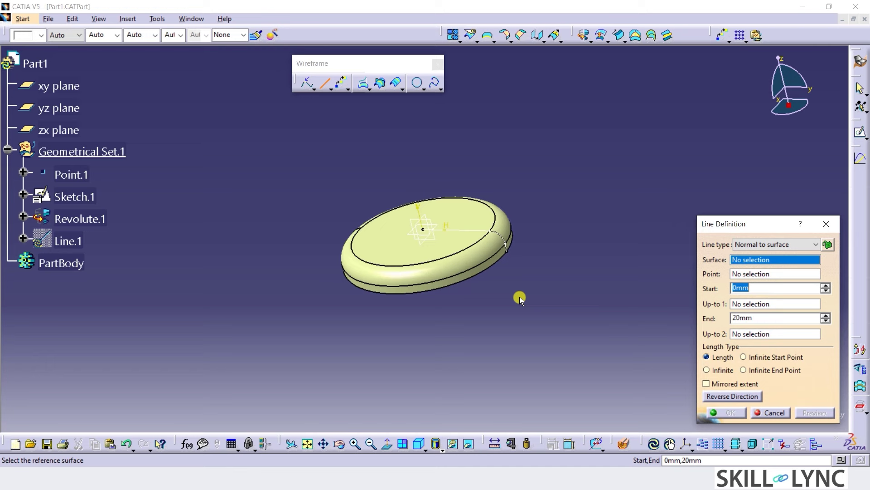
click(467, 238)
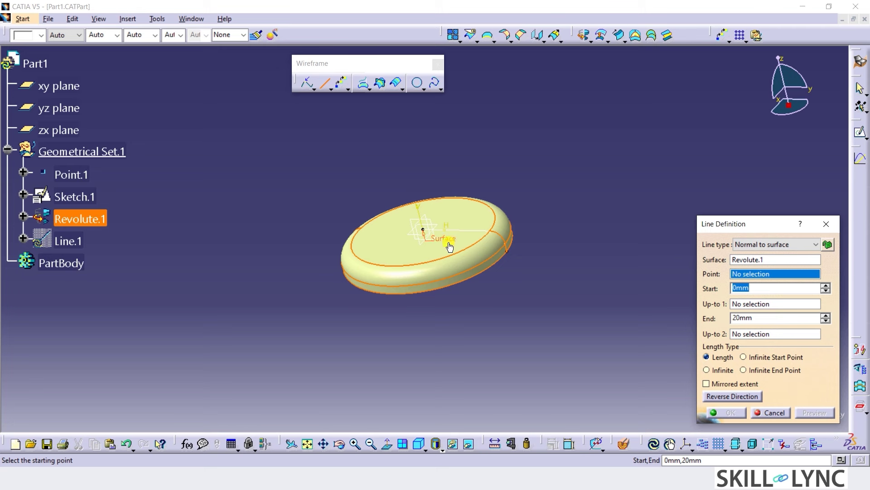
click(70, 174)
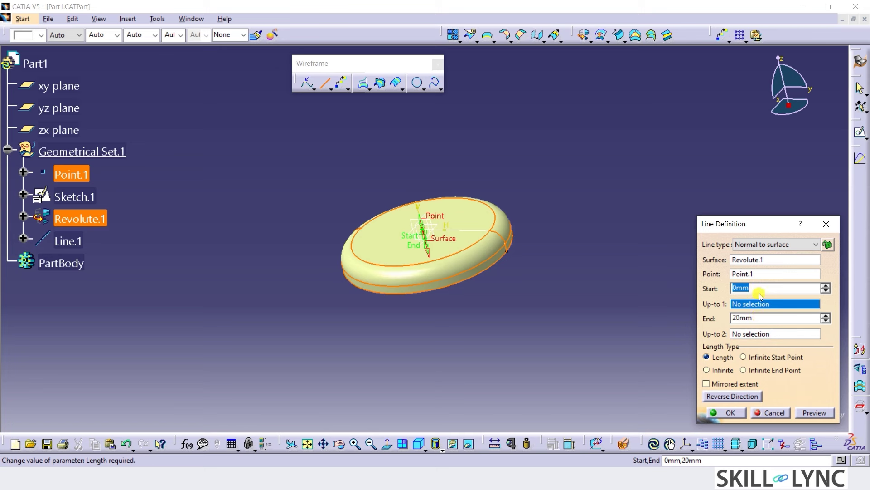
click(746, 318)
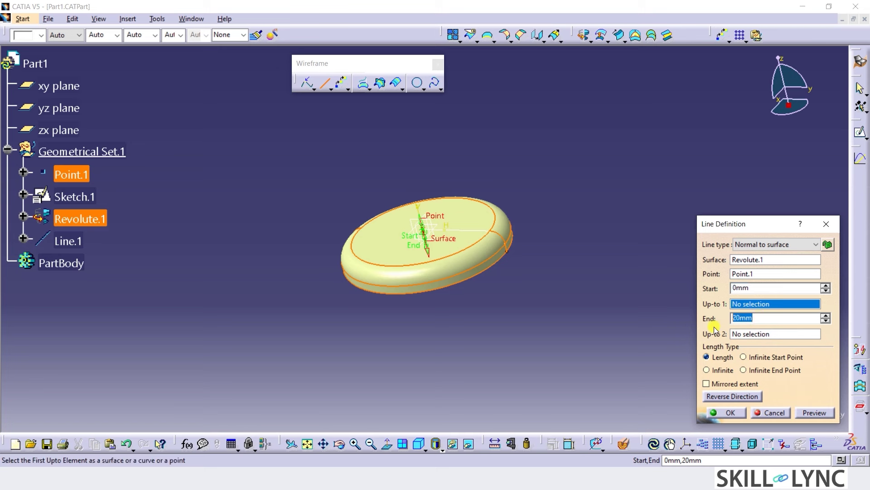
text(330)
click(804, 413)
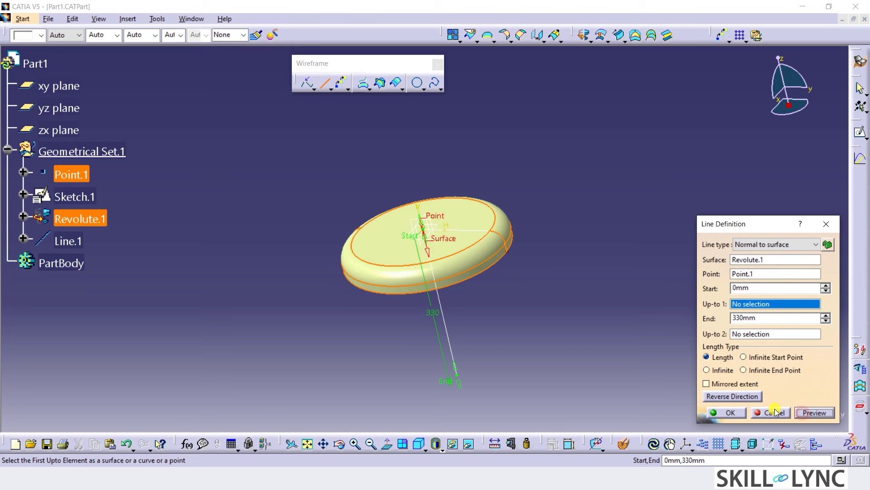
click(732, 397)
click(732, 413)
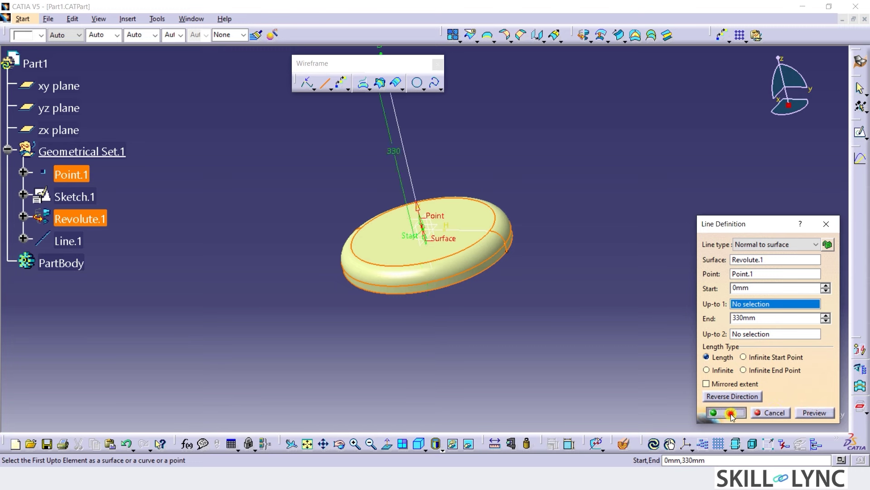
Review the definition of the line normal to the revolved surface, and close it.
middle_drag(396, 310, 455, 349)
middle_drag(372, 305, 408, 244)
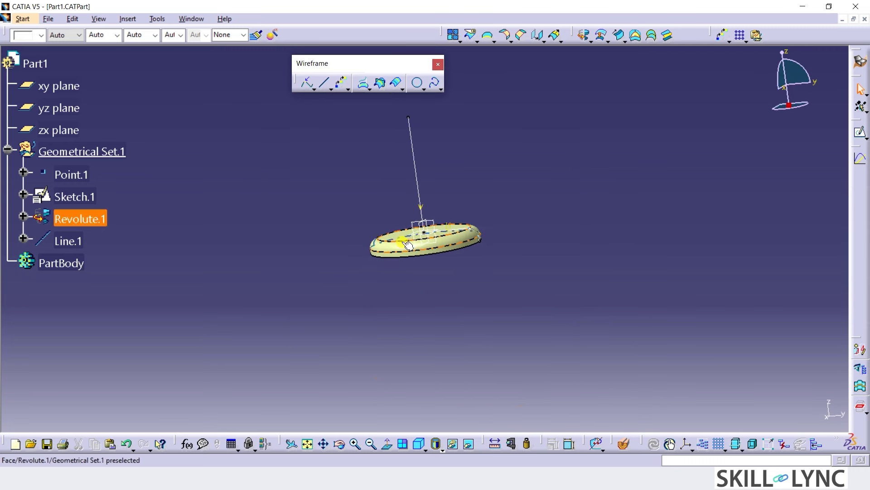
double_click(78, 245)
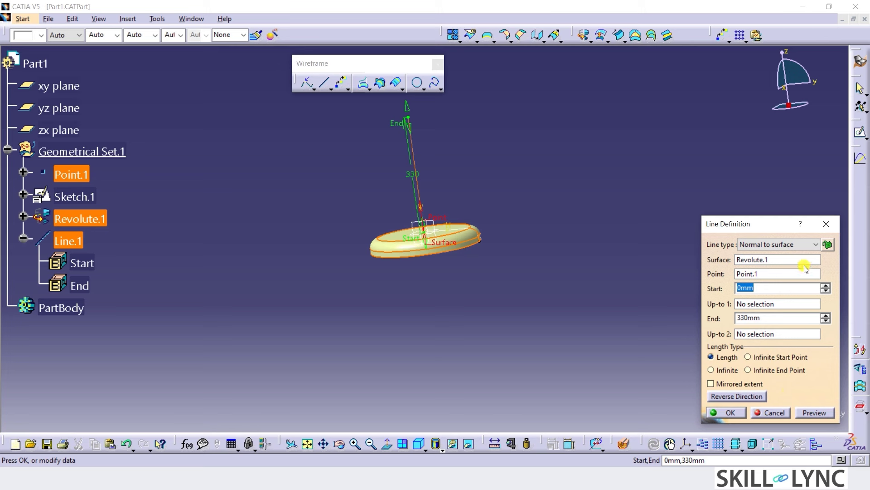
click(767, 414)
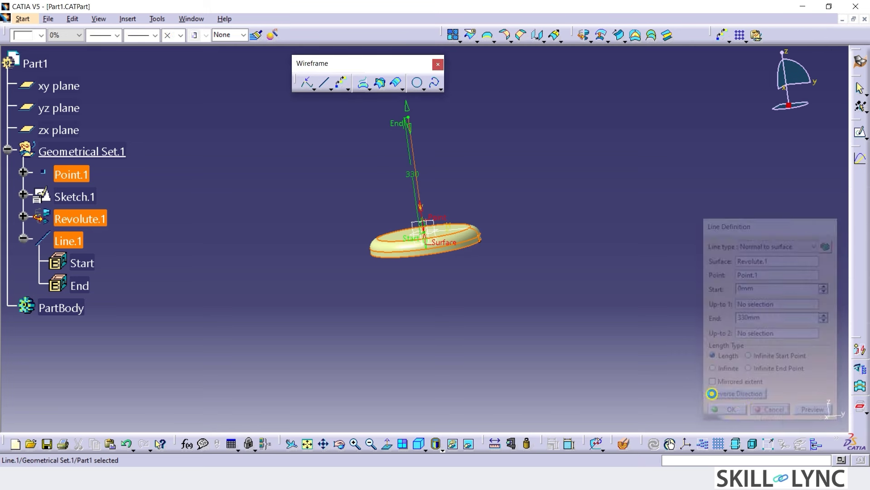
click(23, 238)
click(433, 301)
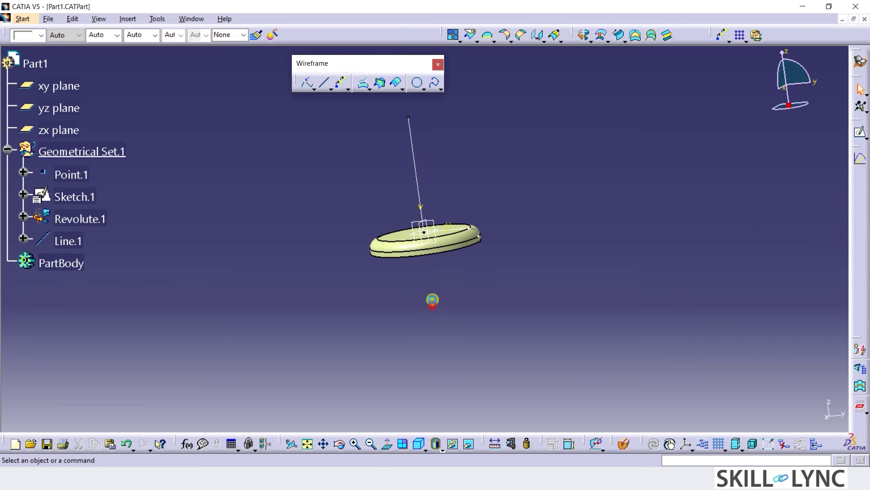
Create a coordinate point at X 0 mm, Y 0 mm, Z -40 mm from the origin.
click(314, 88)
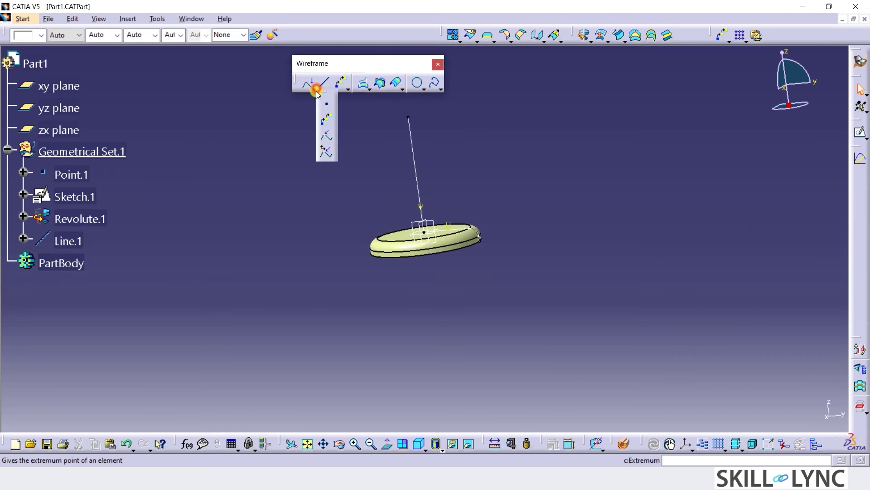
click(323, 103)
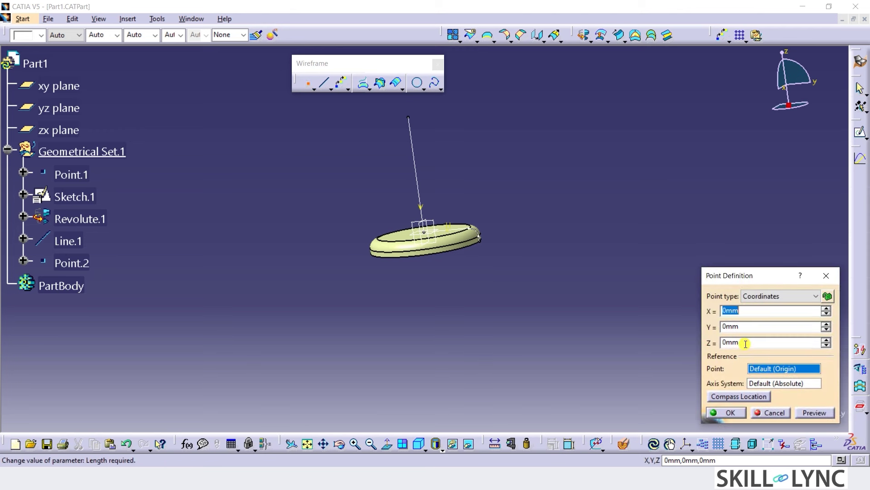
double_click(748, 342)
text(-40)
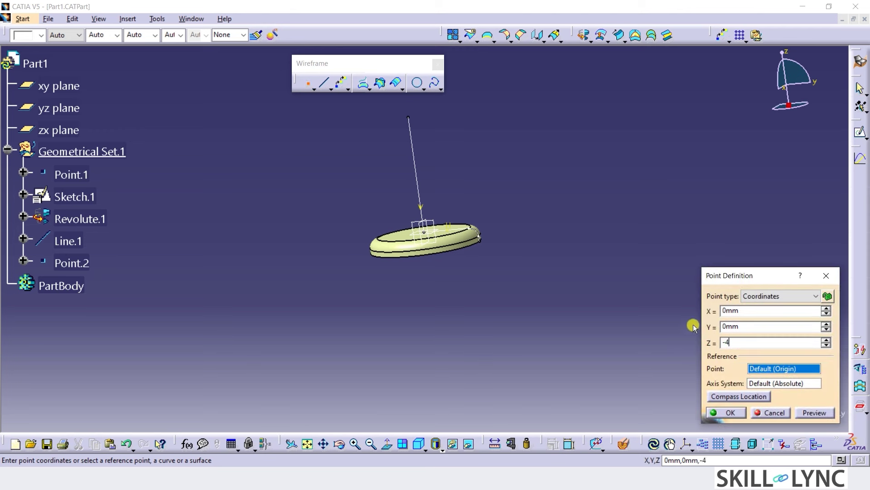
click(721, 415)
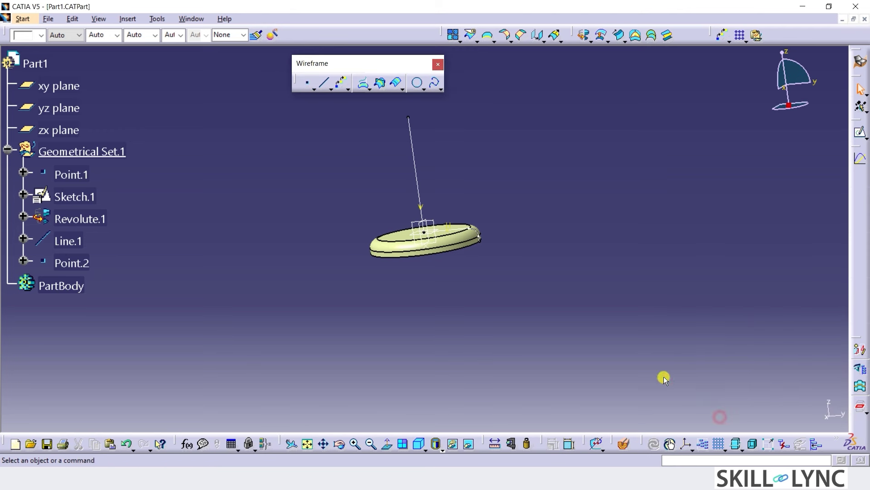
middle_drag(453, 301, 471, 200)
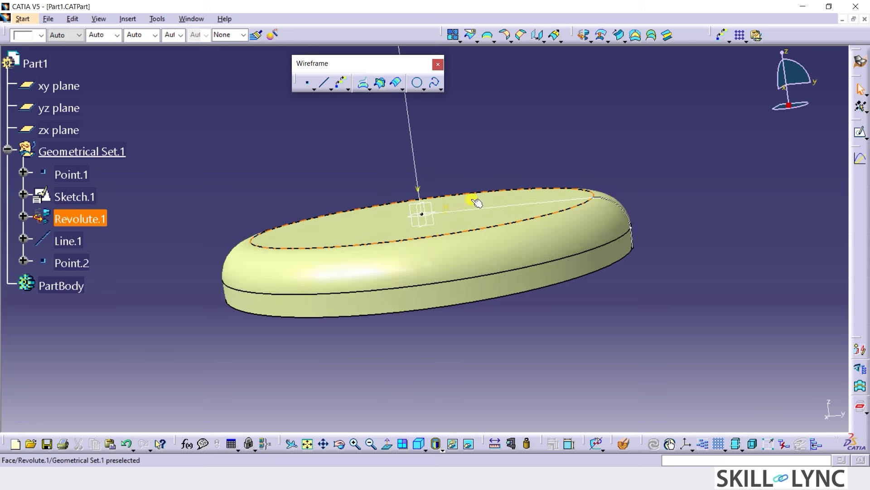
middle_drag(440, 344, 442, 412)
middle_drag(456, 233, 449, 194)
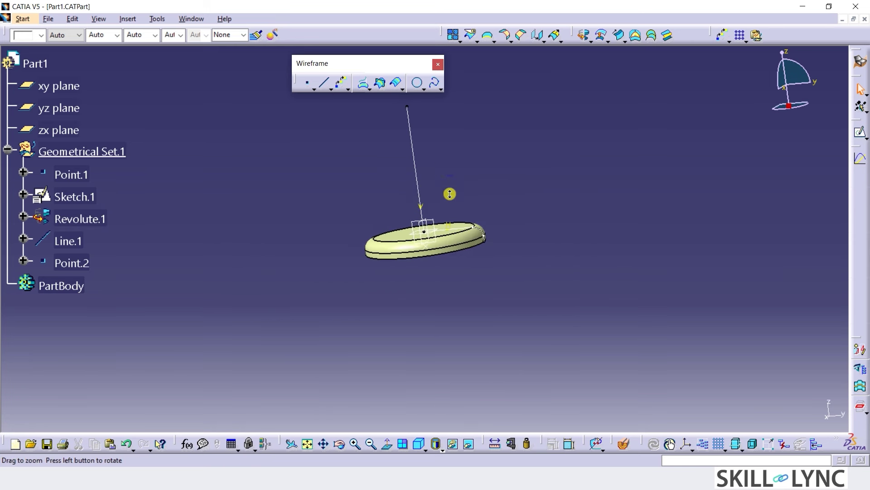
Create a point-direction line from Point.2 normal to the zx plane, with its end at 180 mm.
click(324, 82)
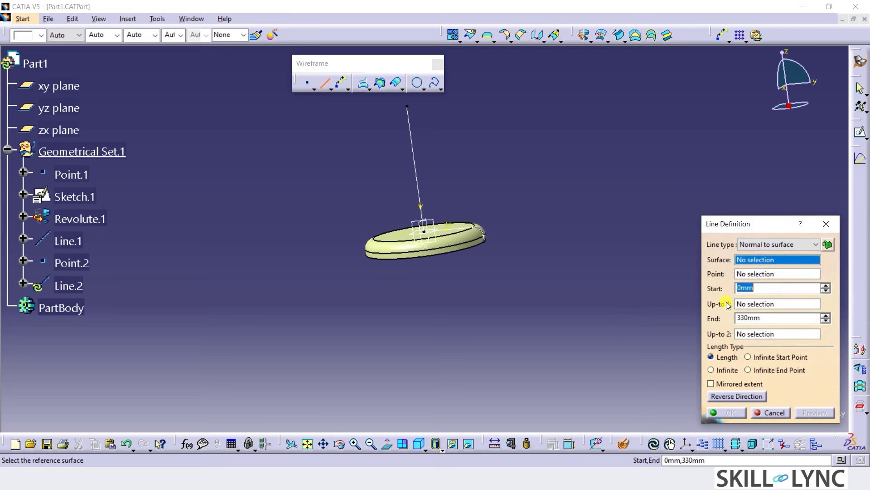
double_click(779, 319)
text(180)
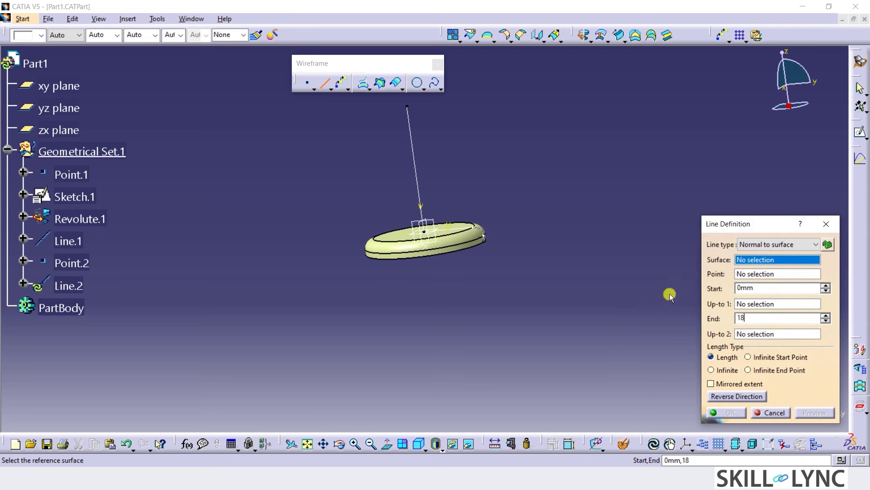
click(798, 244)
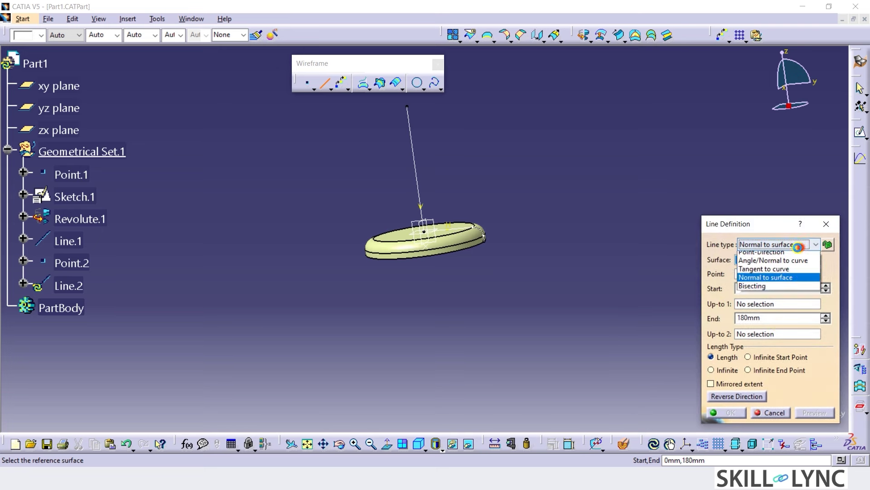
click(772, 261)
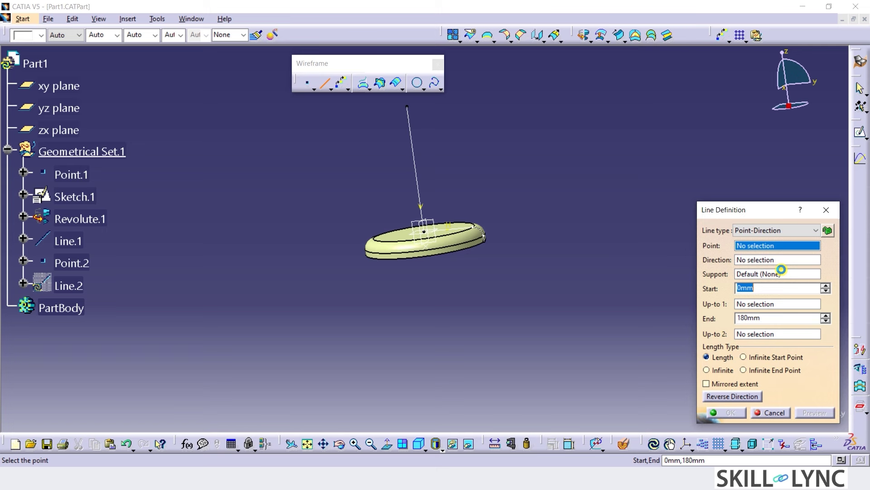
click(72, 263)
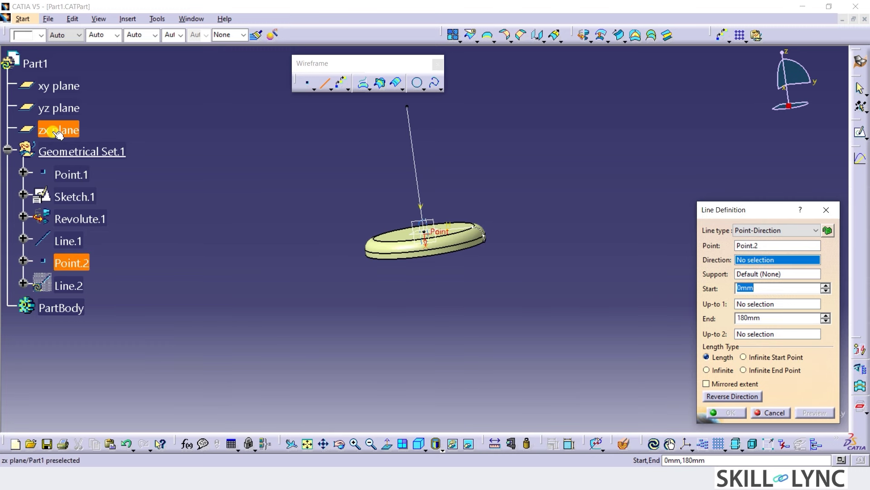
click(34, 131)
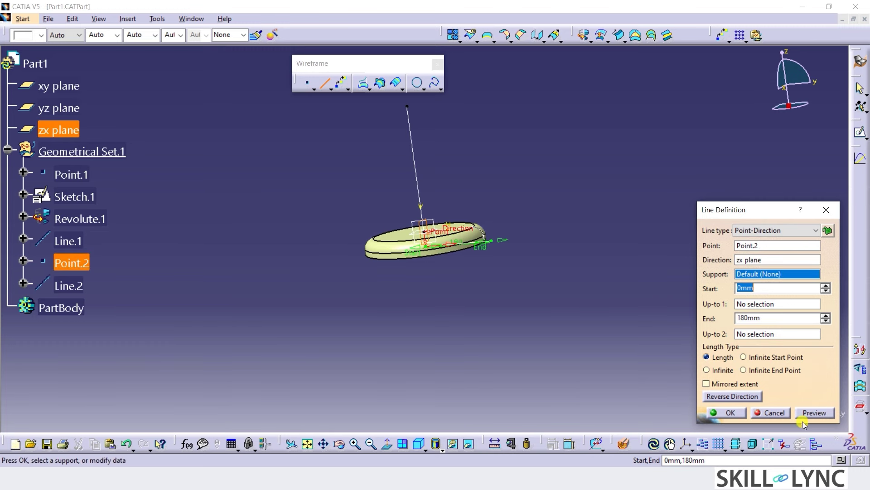
click(722, 413)
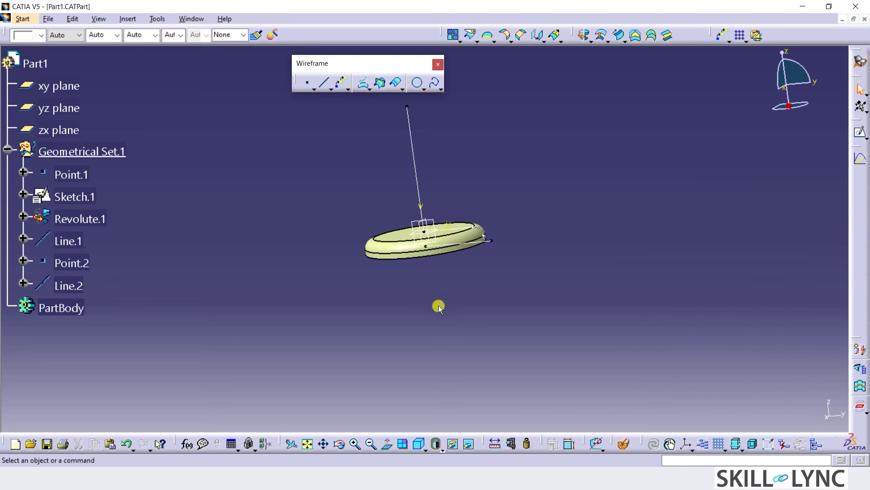
Set up an explicit sweep with reference surface, using Line.2 as profile, Line.1 as guide curve and the zx plane as surface.
middle_drag(412, 286, 523, 226)
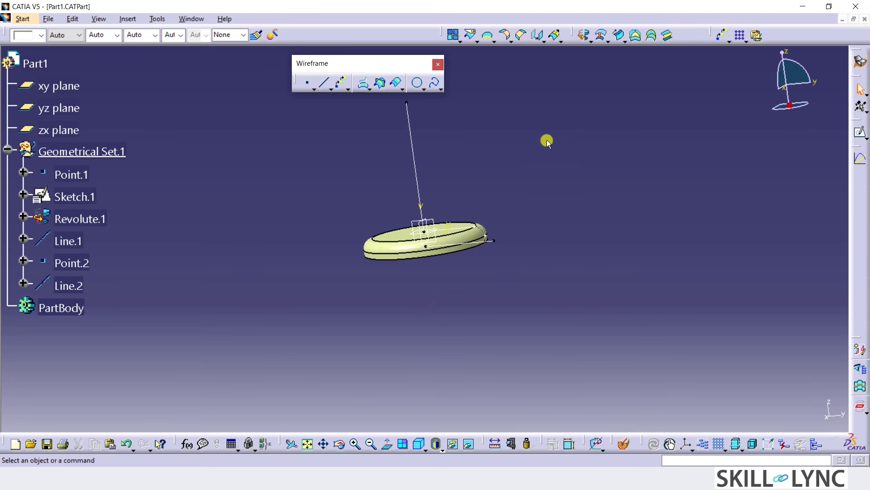
click(619, 36)
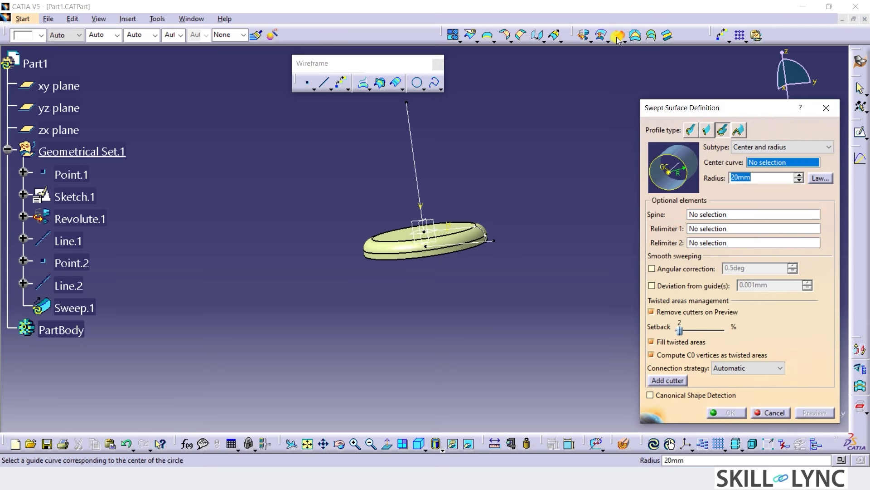
click(690, 131)
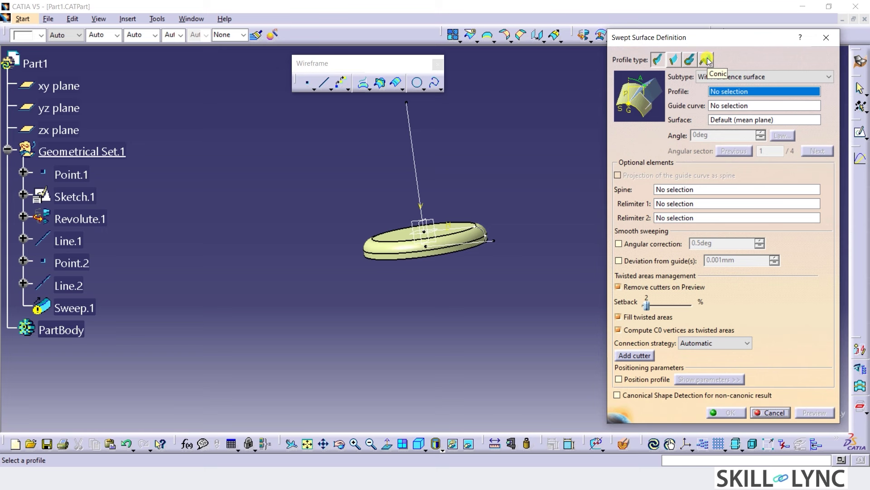
click(804, 79)
click(804, 78)
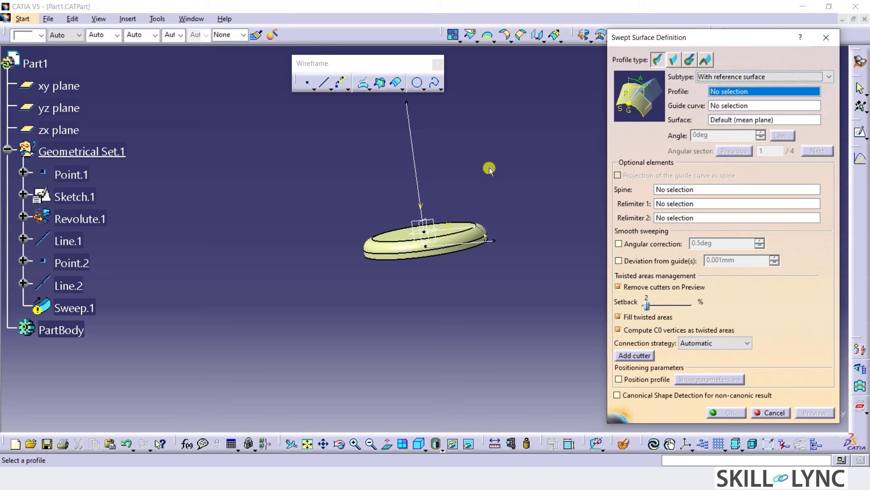
click(472, 243)
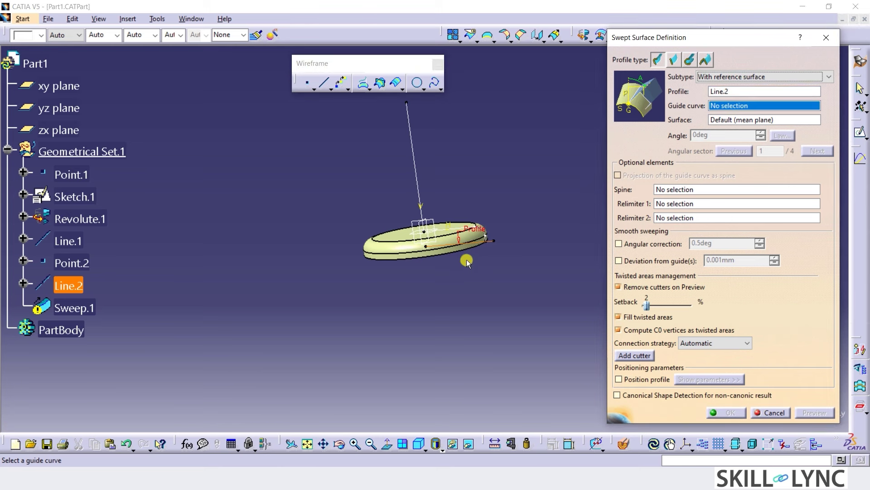
click(419, 169)
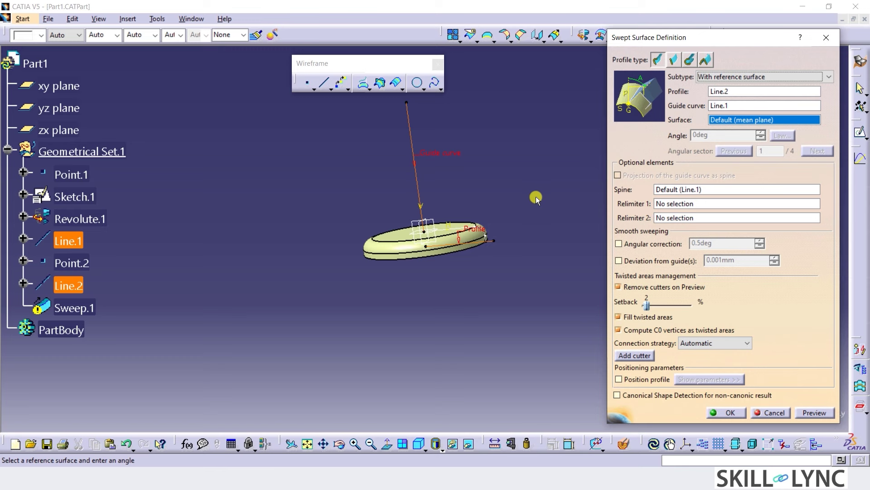
click(59, 130)
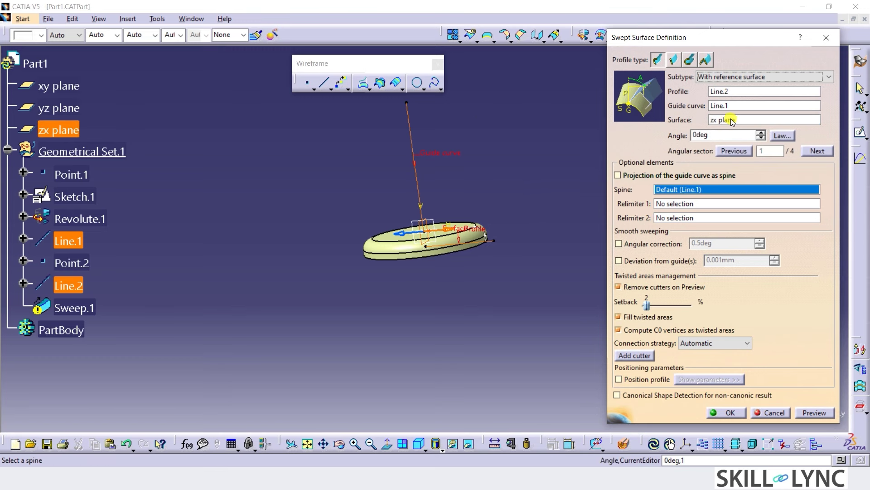
Give the sweep angle a linear law with a new end value, and create the twisted swept surface.
click(793, 136)
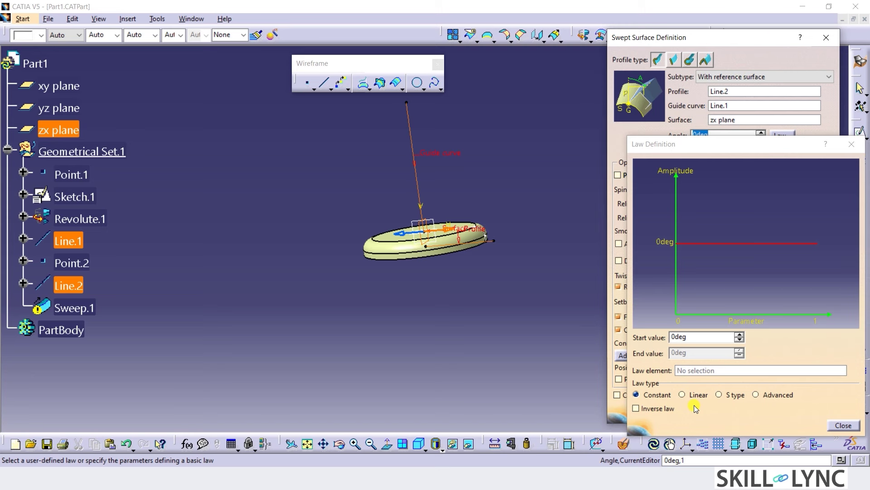
click(699, 394)
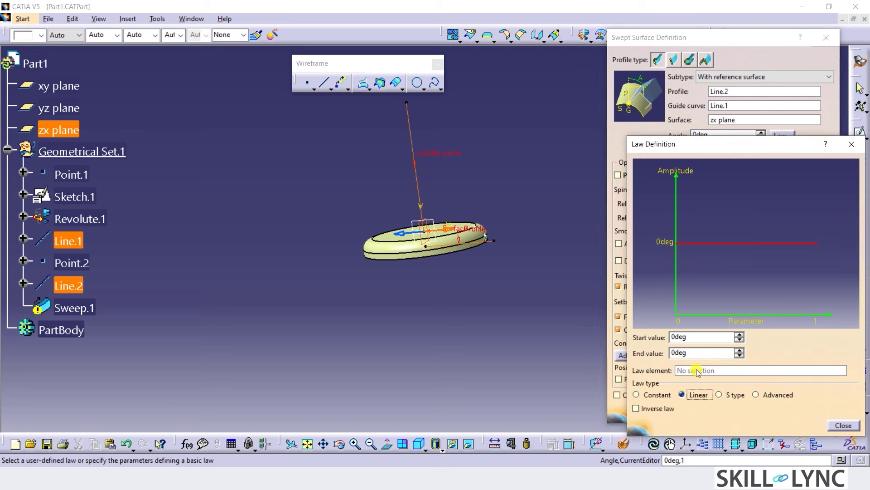
drag(695, 353, 658, 354)
click(844, 425)
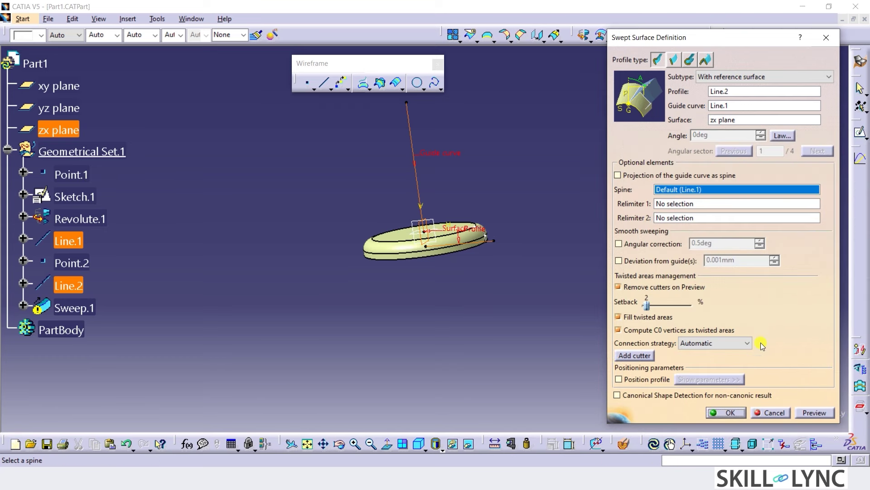
click(810, 415)
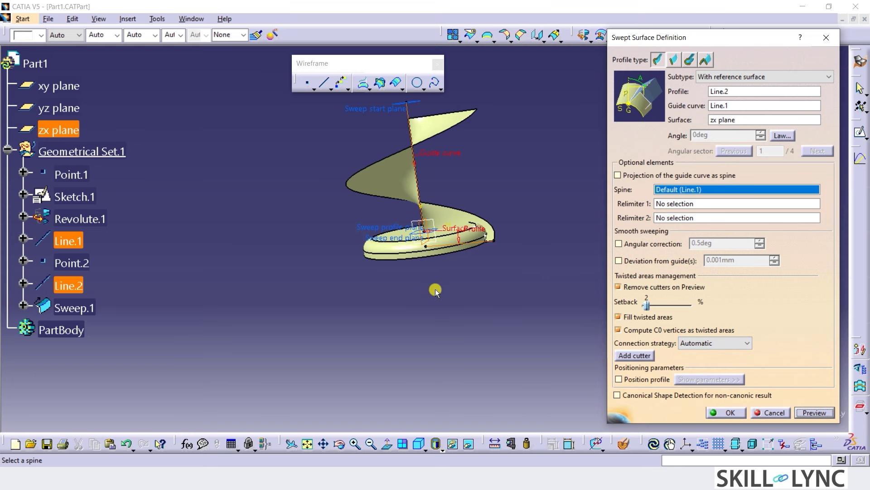
click(738, 413)
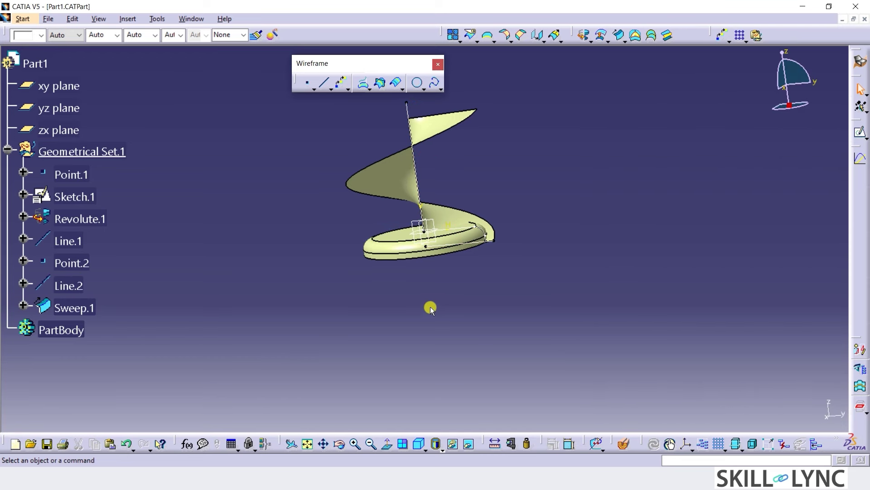
Start a sketch on the yz plane and draw a horizontal axis about 240 mm long outward from near the top of Line.1.
middle_drag(432, 307, 558, 247)
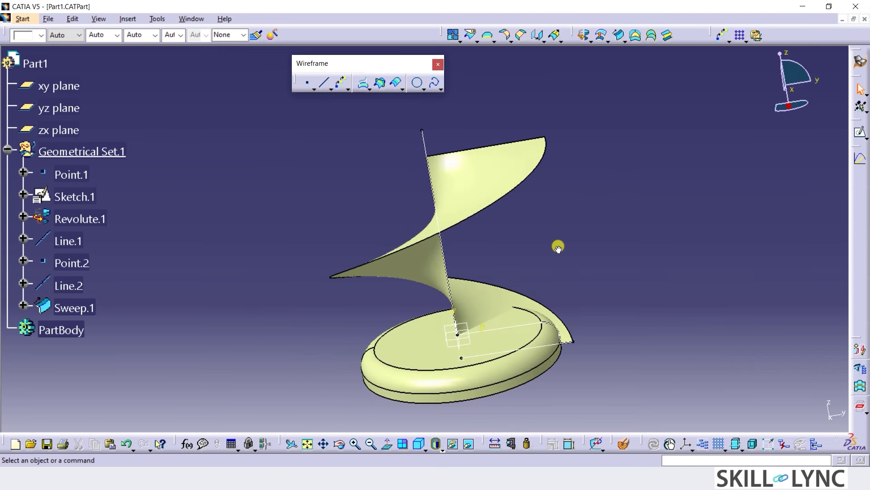
click(69, 109)
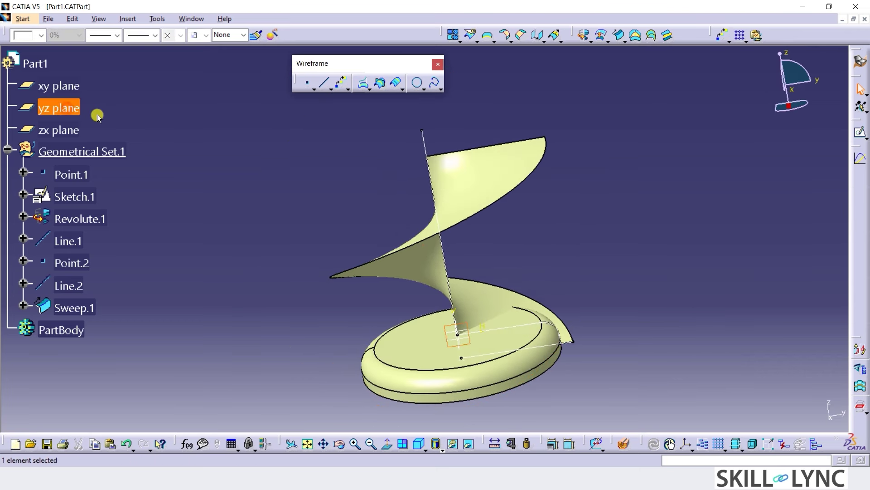
click(862, 132)
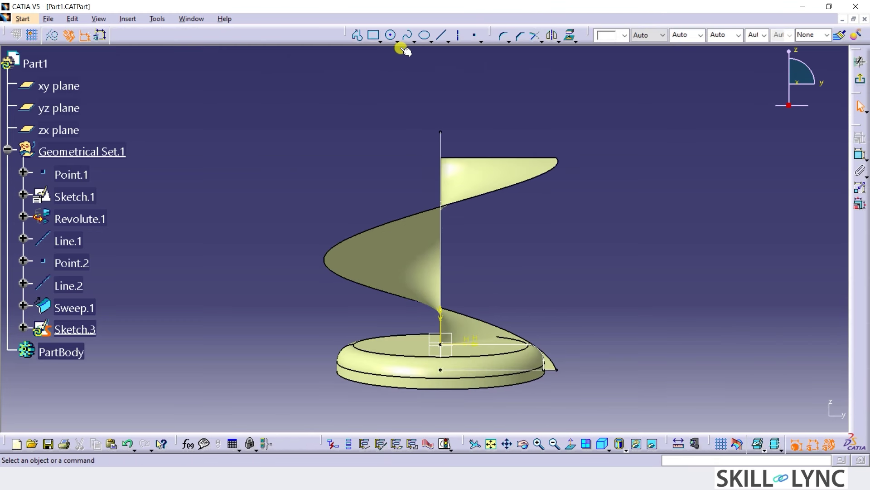
click(458, 35)
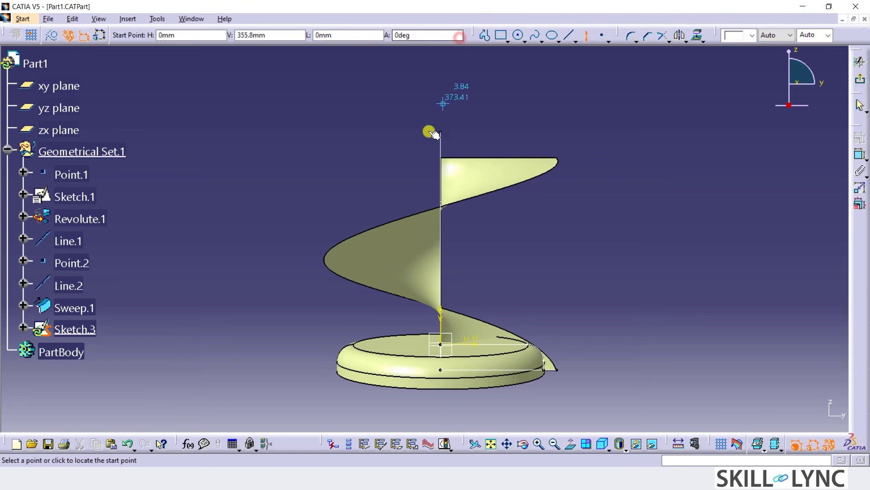
click(440, 144)
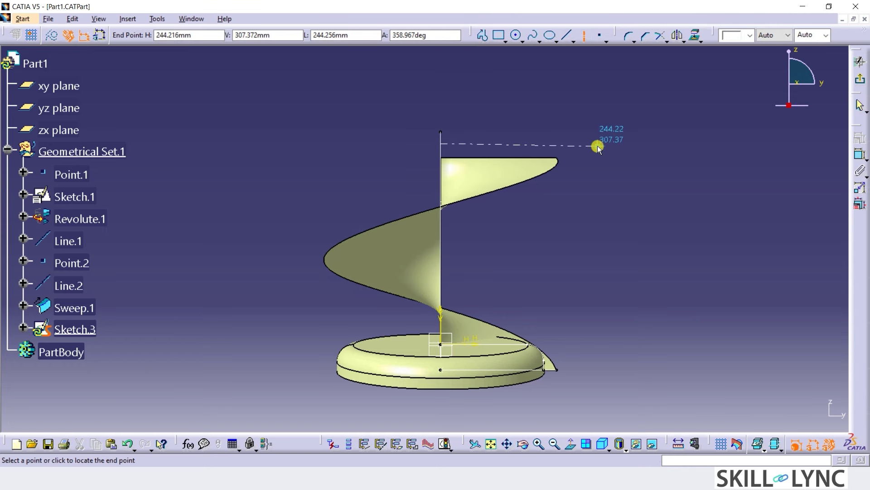
click(595, 144)
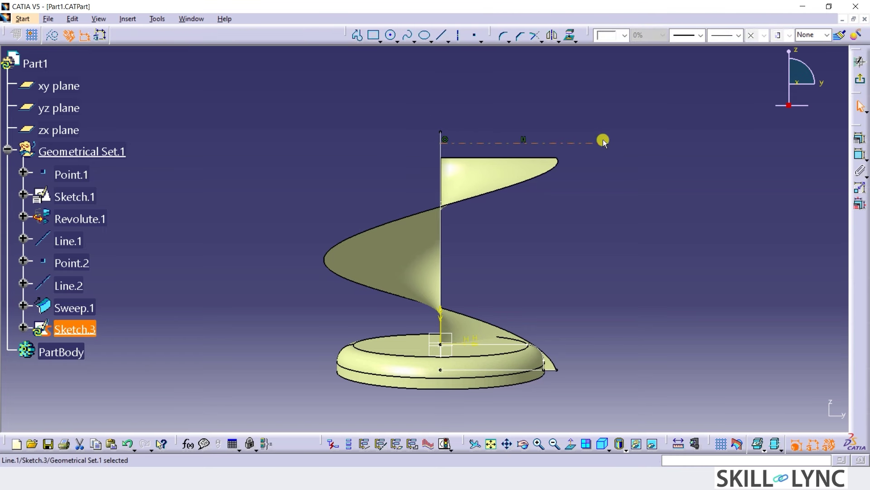
Constrain the sketched horizontal axis coincident with the top edge of the swept surface.
click(524, 158)
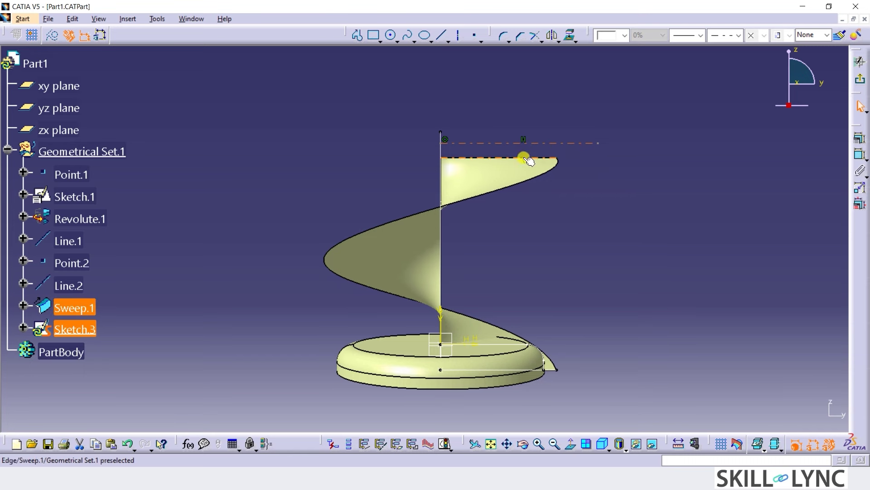
click(860, 138)
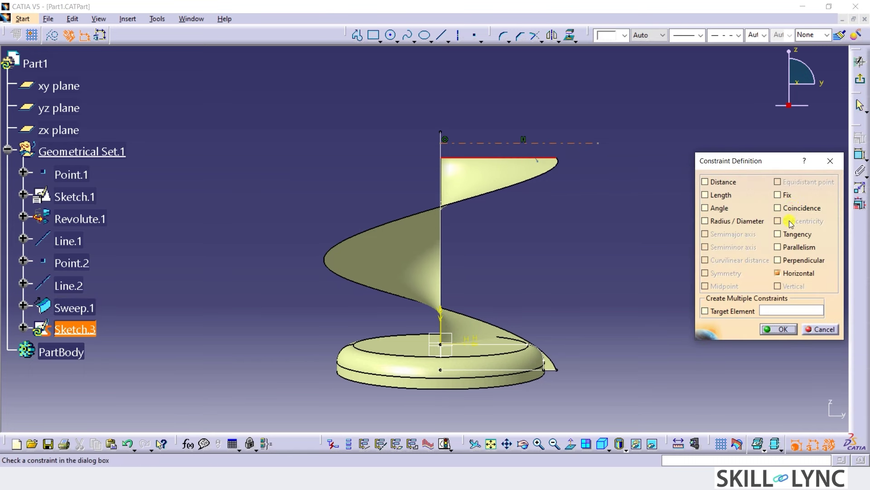
click(791, 206)
click(779, 329)
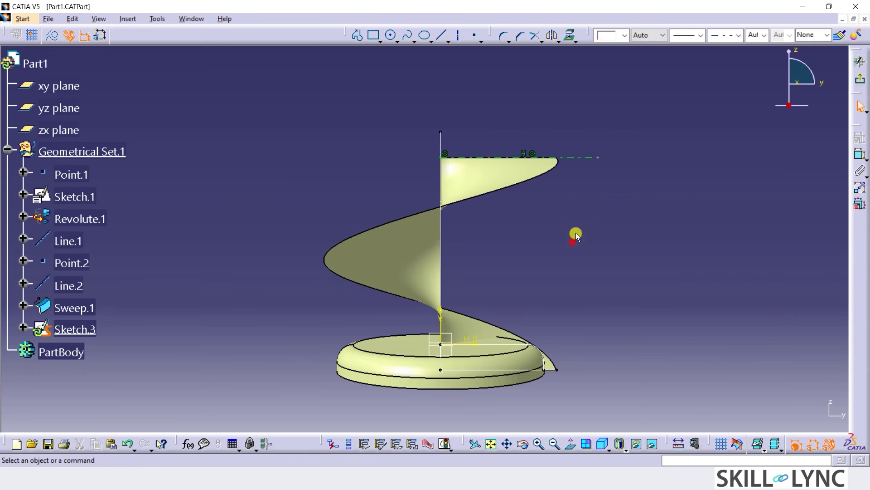
Draw a four-point spline from the horizontal axis, bulging outward and curving back in to end just above Line.2.
click(410, 40)
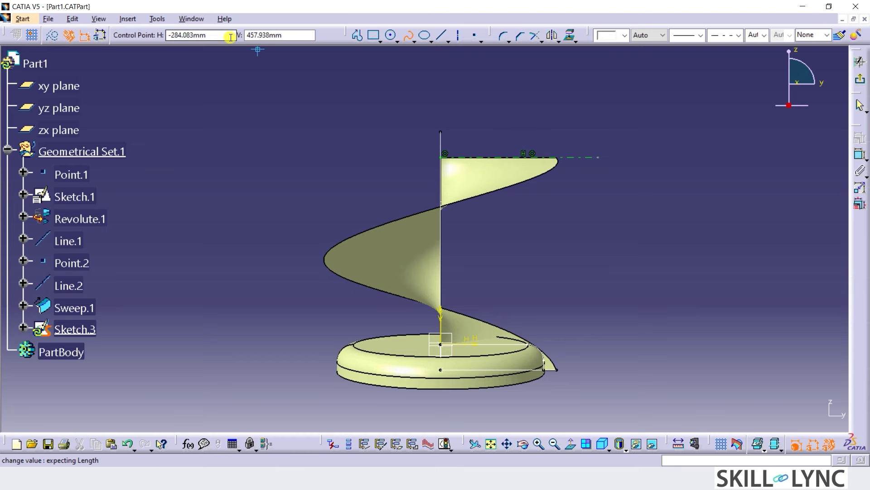
click(512, 157)
click(542, 214)
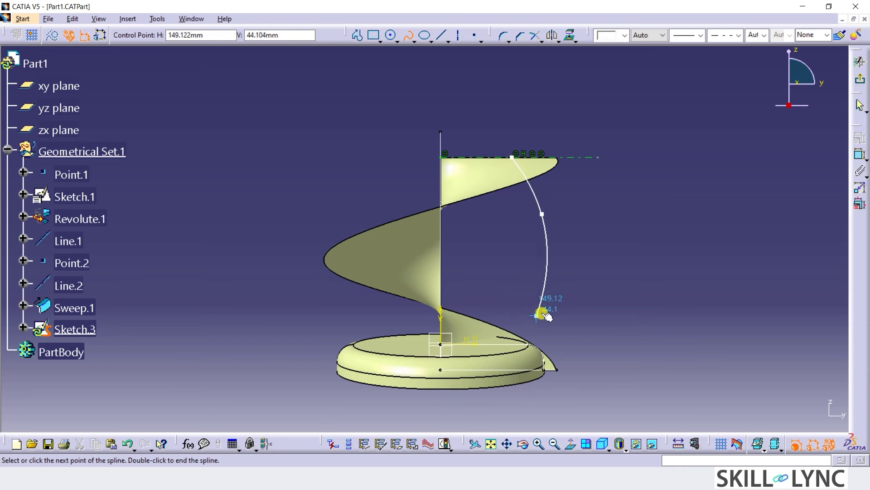
click(542, 313)
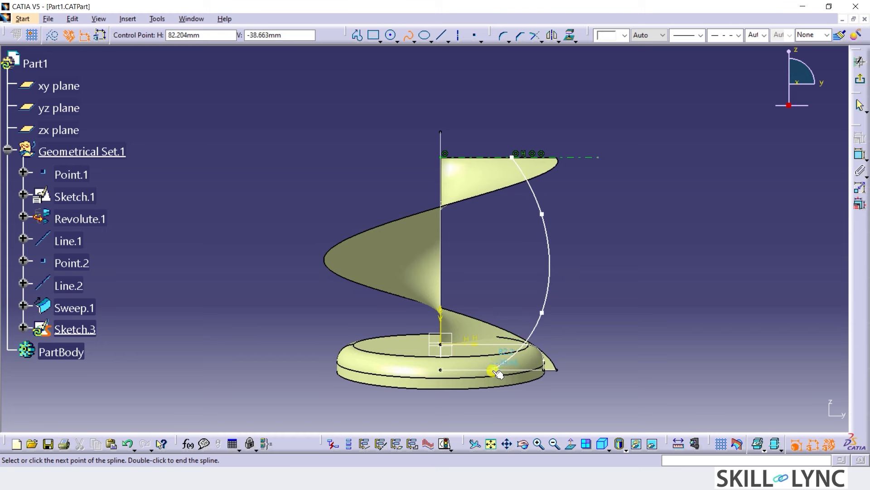
click(440, 370)
click(497, 367)
double_click(585, 353)
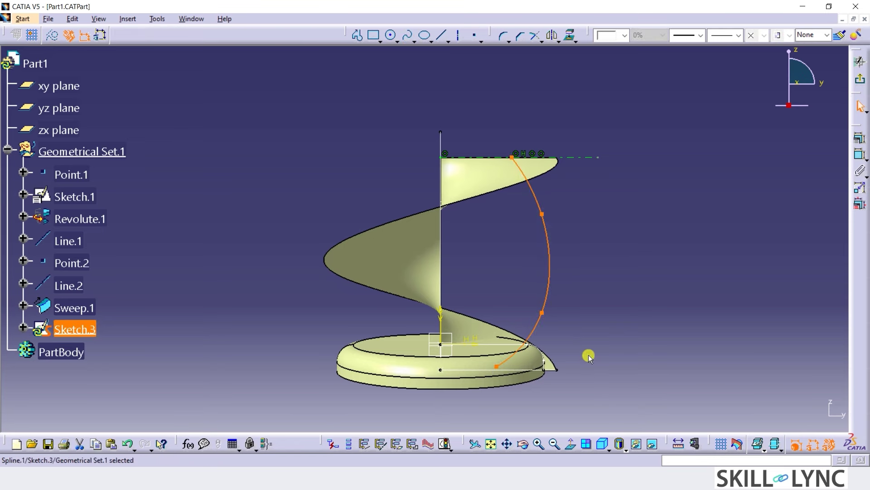
Constrain the spline's lower endpoint coincident with Line.2.
mouse_move(588, 354)
middle_down()
mouse_move(596, 309)
mouse_move(546, 257)
mouse_move(537, 289)
middle_up()
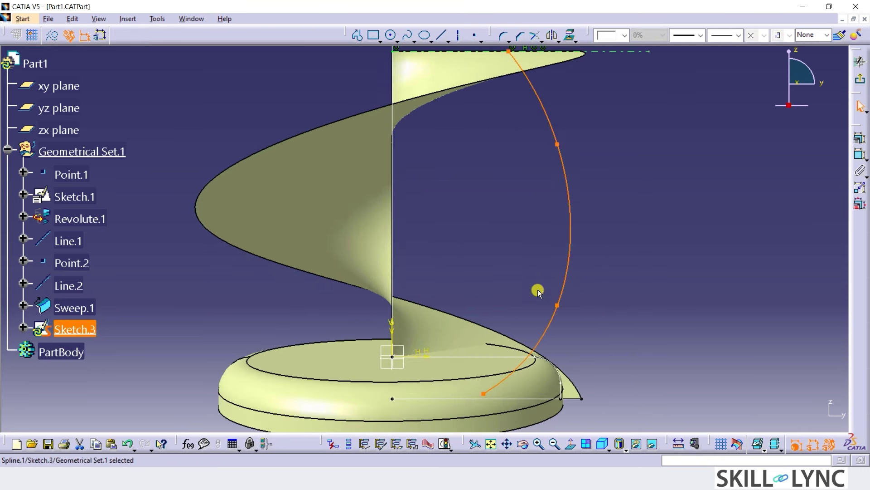
click(484, 393)
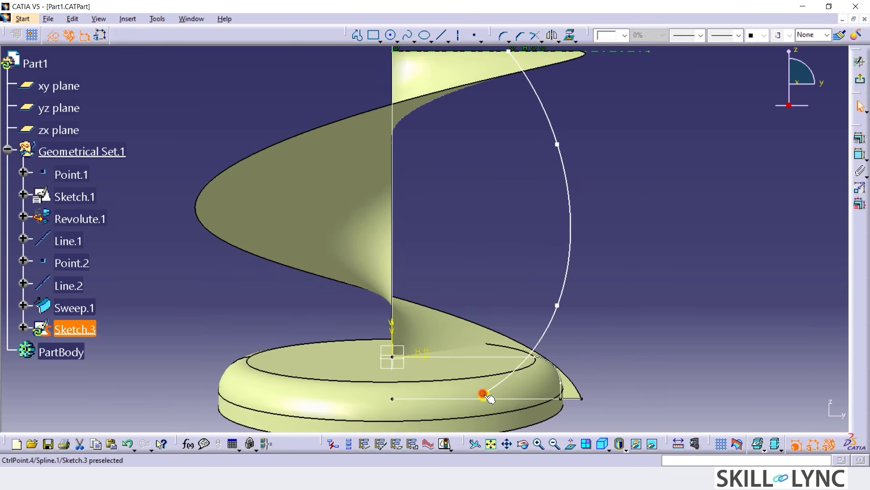
ctrl+click(423, 399)
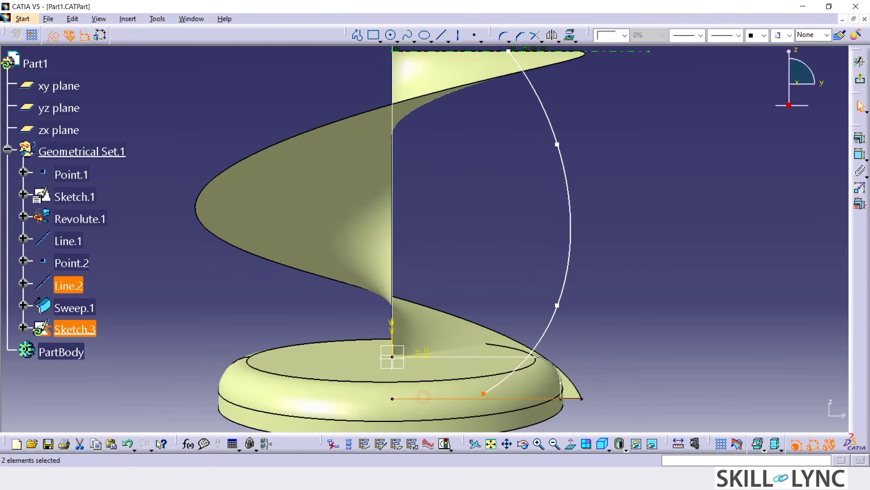
click(859, 138)
click(803, 208)
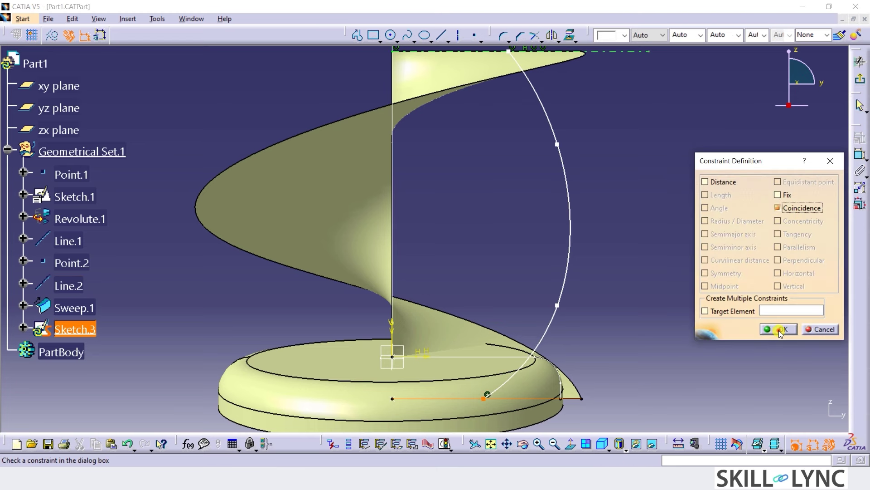
click(779, 329)
Dimension the spline's lower endpoint horizontally from Point.2 and set the distance to 50 mm.
middle_drag(630, 300, 629, 315)
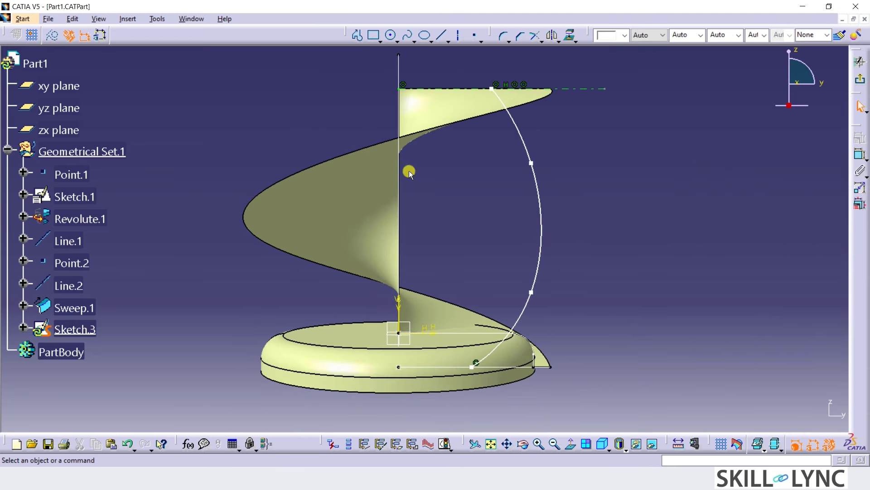
click(860, 154)
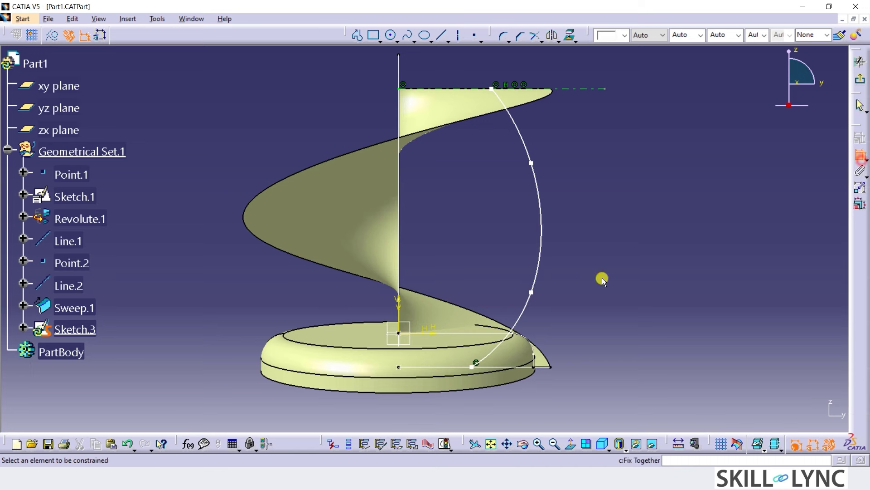
click(399, 366)
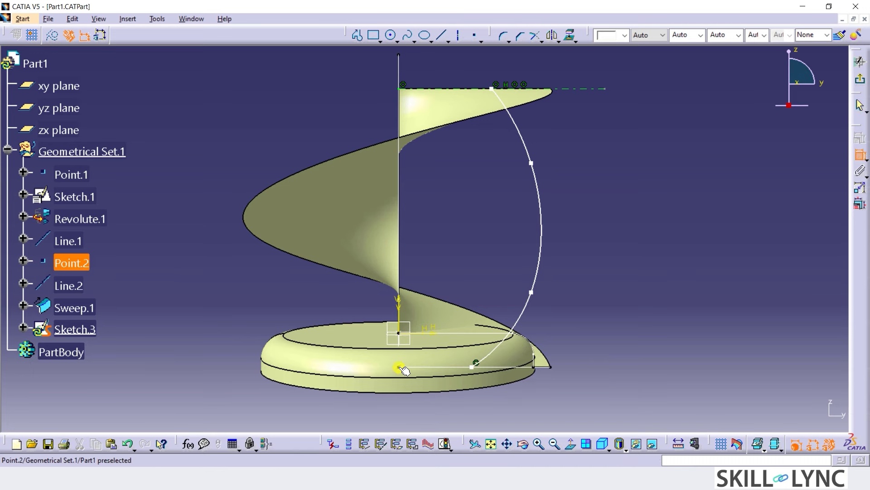
click(473, 367)
click(439, 404)
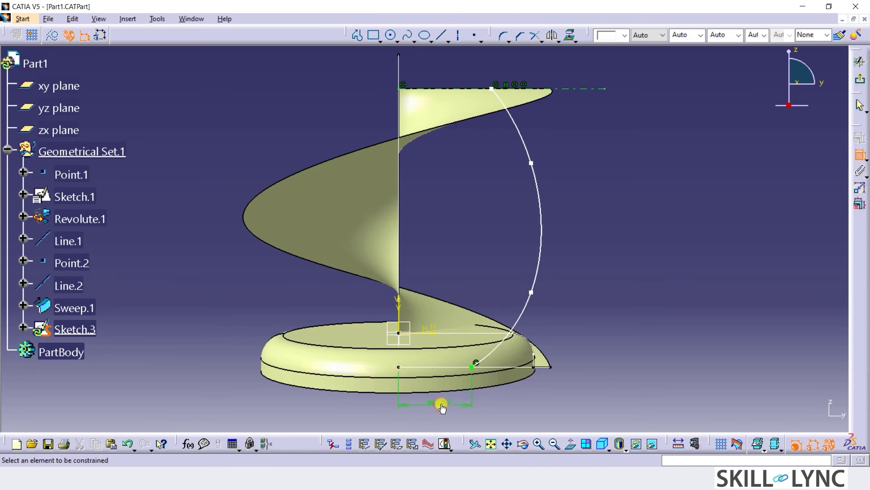
double_click(442, 404)
text(50)
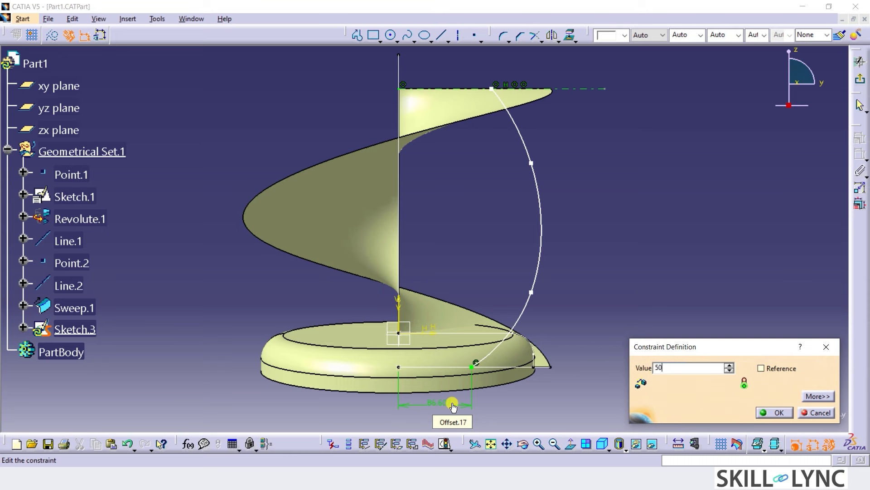
key(Return)
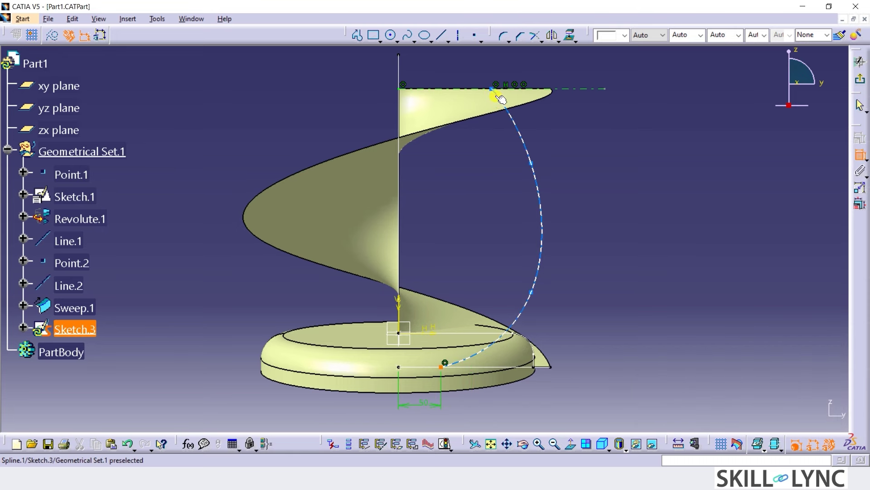
Dimension the spline's upper endpoint from the vertical Line.1 and set the distance to 50 mm.
click(399, 113)
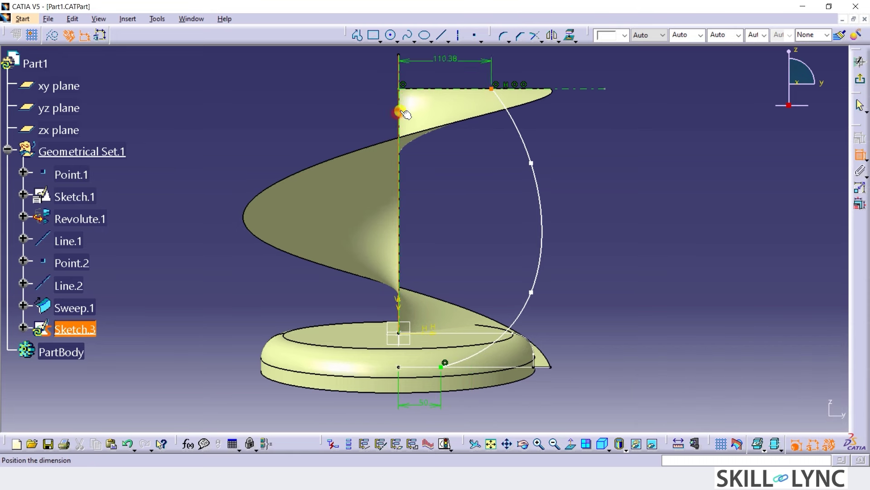
click(444, 67)
double_click(466, 72)
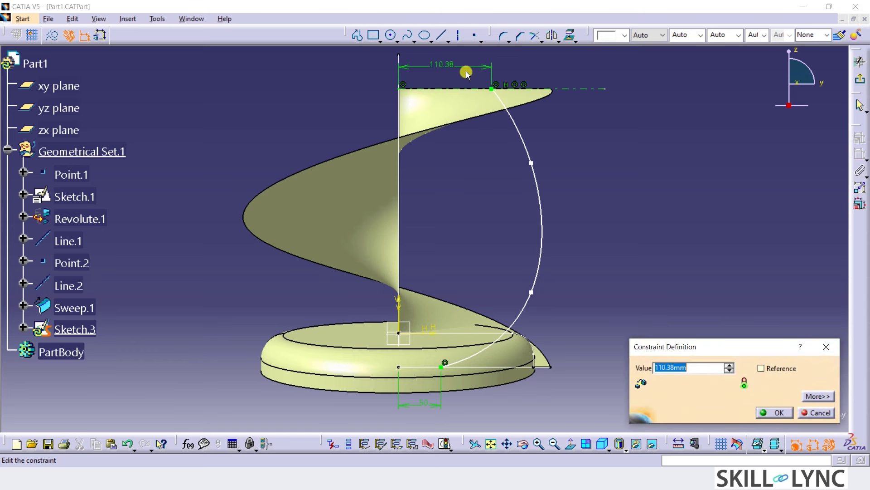
text(50)
key(Return)
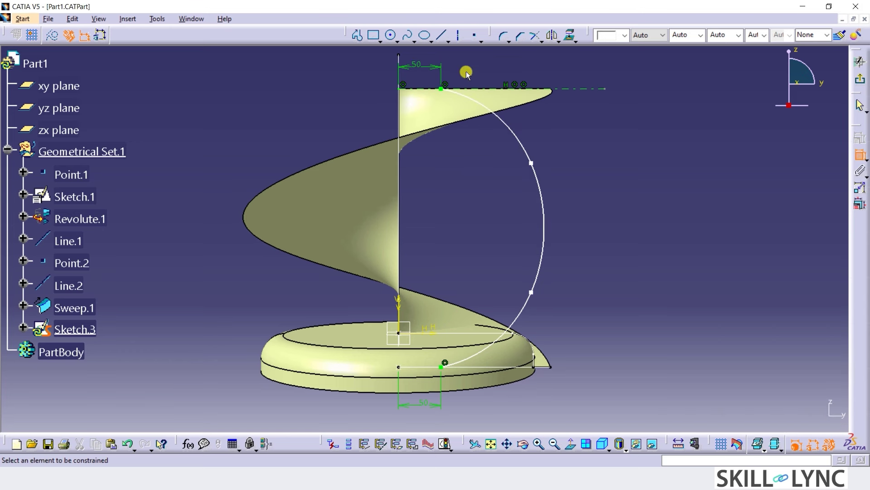
Dimension the spline's upper intermediate control point from the vertical line and set the distance to 130 mm.
click(531, 163)
click(399, 192)
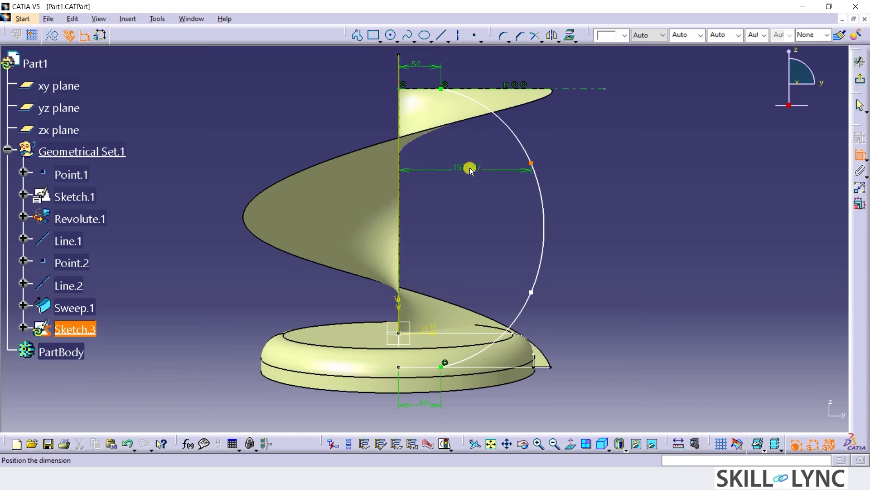
click(467, 167)
double_click(471, 164)
text(130)
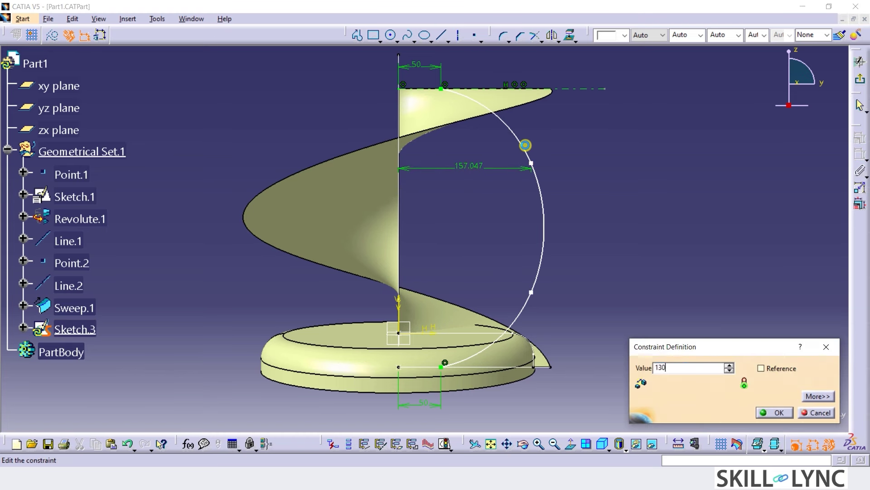
key(Return)
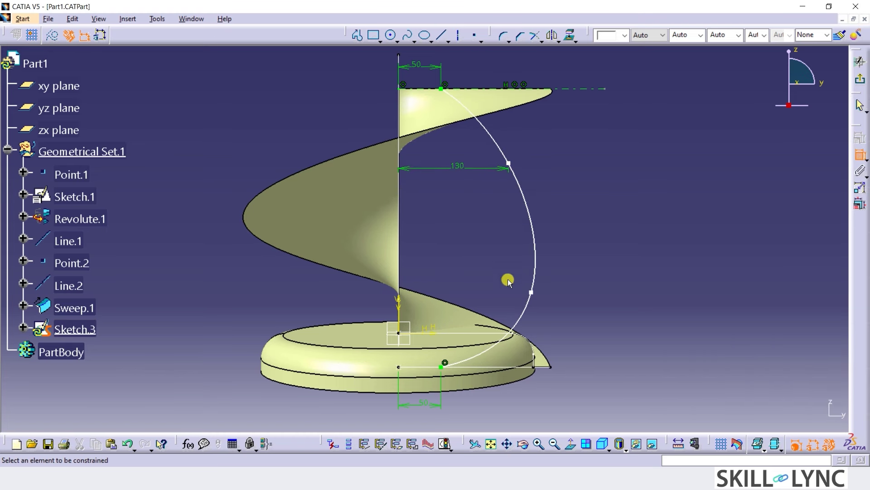
Dimension the spline's lower intermediate control point from the vertical line and set the distance to 130 mm.
click(531, 293)
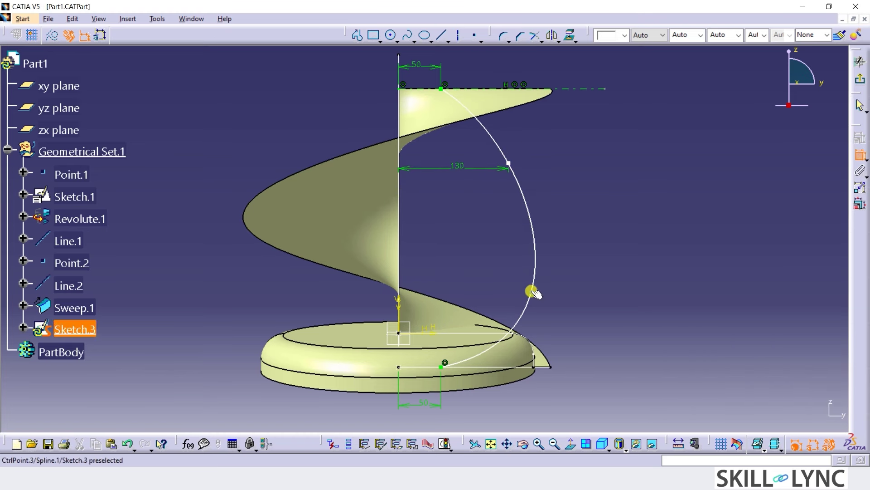
click(399, 280)
click(465, 268)
double_click(466, 268)
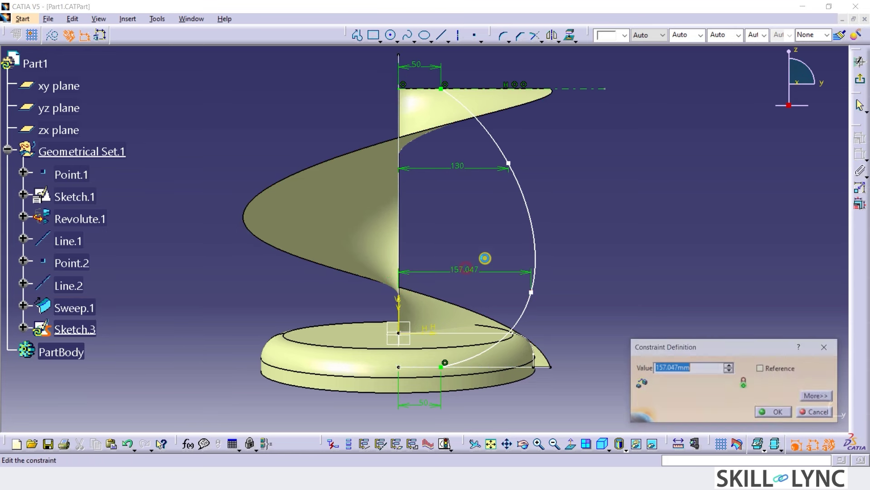
text(130)
key(Return)
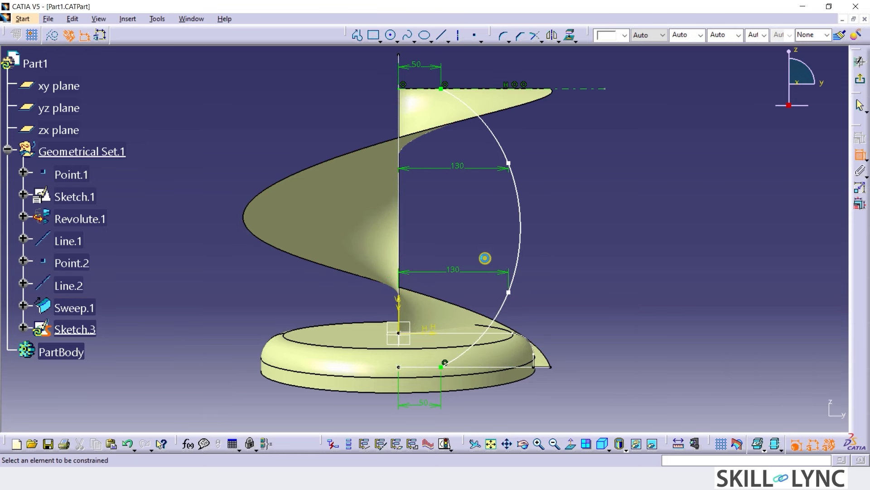
Dimension the lower intermediate control point's height above Line.2 and set it to 80 mm.
click(509, 294)
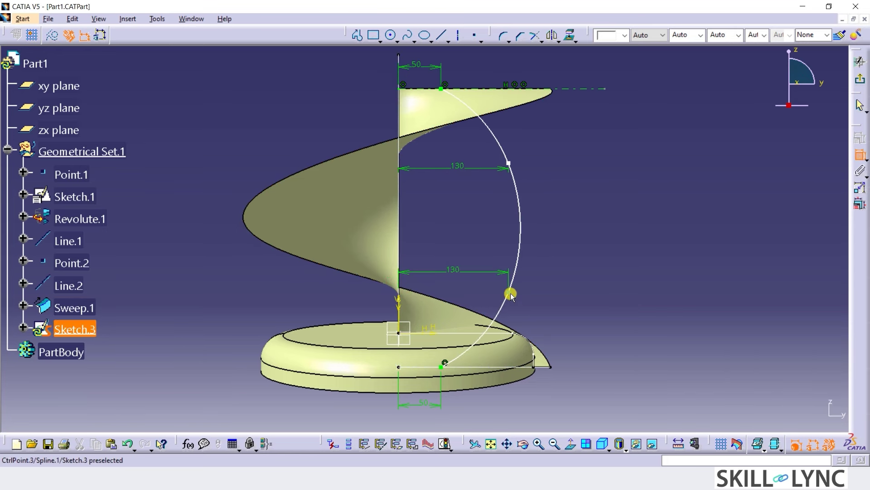
click(420, 371)
click(592, 330)
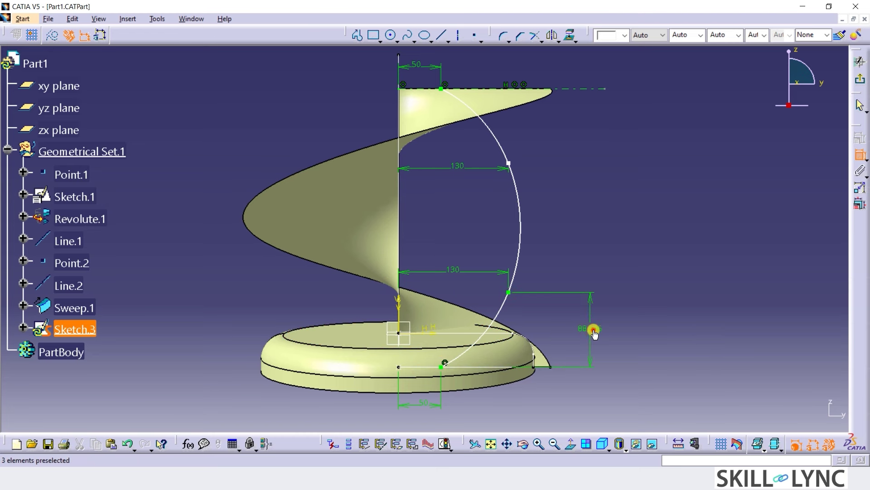
double_click(596, 330)
text(80)
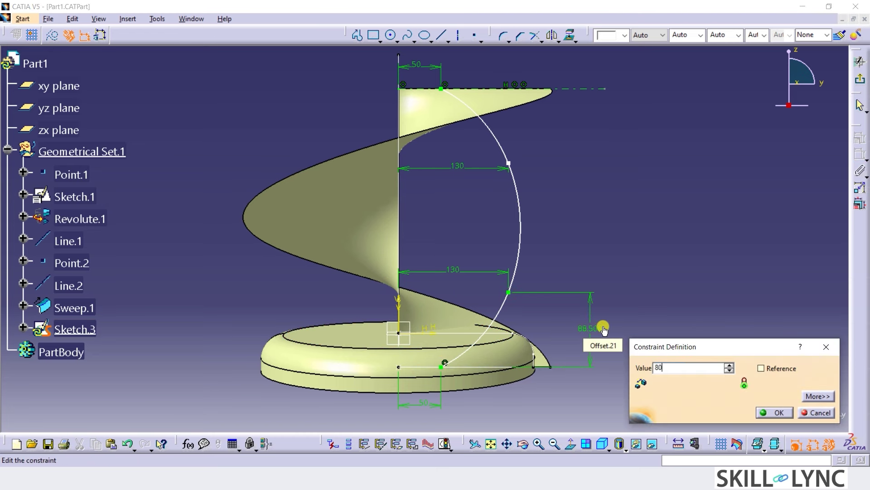
key(Return)
Dimension the upper intermediate control point's vertical distance below the horizontal axis and set it to 80 mm.
click(509, 164)
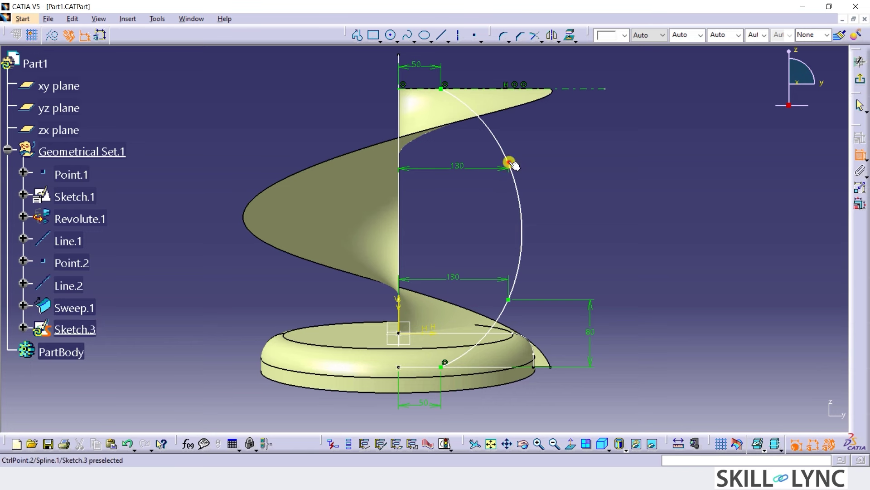
click(485, 88)
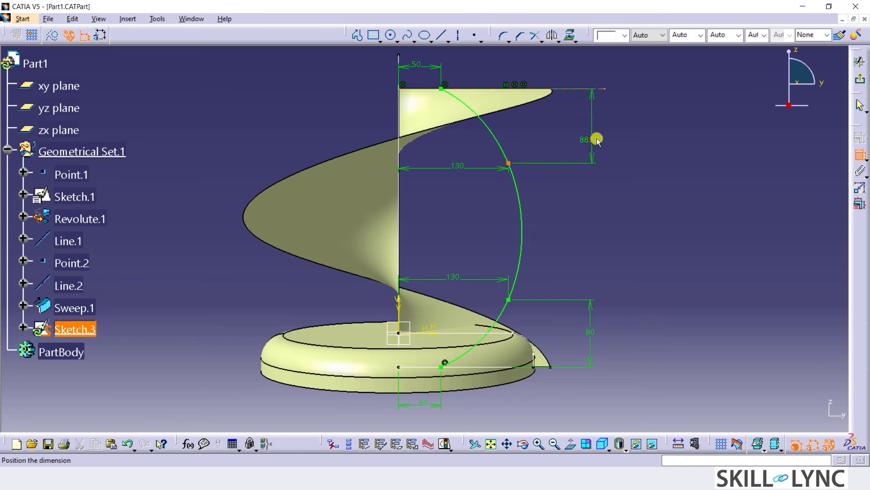
click(596, 136)
double_click(595, 134)
text(80)
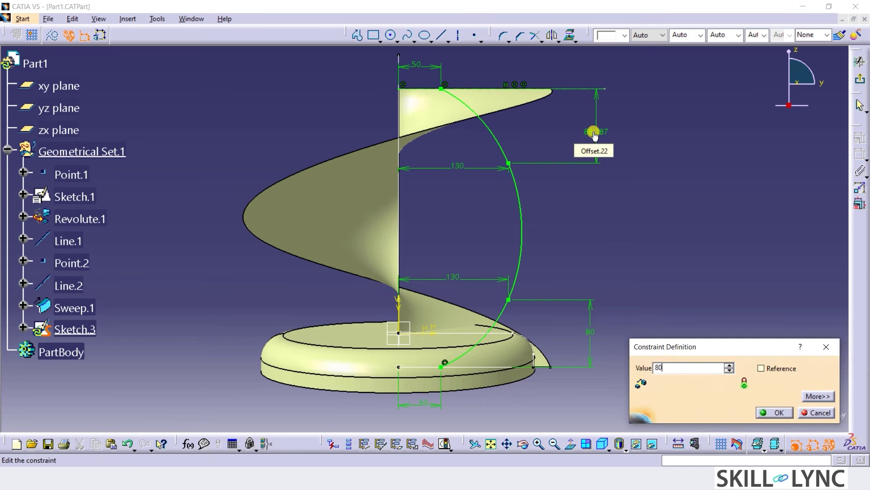
key(Return)
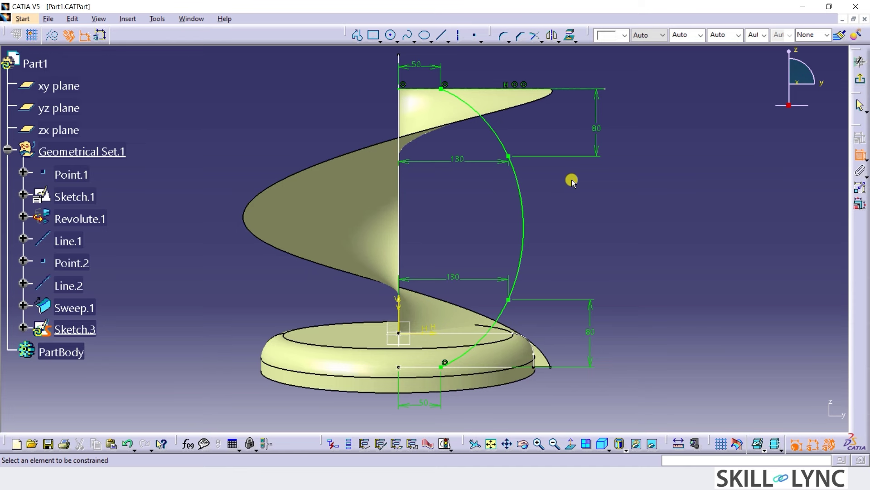
Exit the sketch and revolve the spline profile 360 degrees about the sketch's vertical direction as a surface.
click(855, 83)
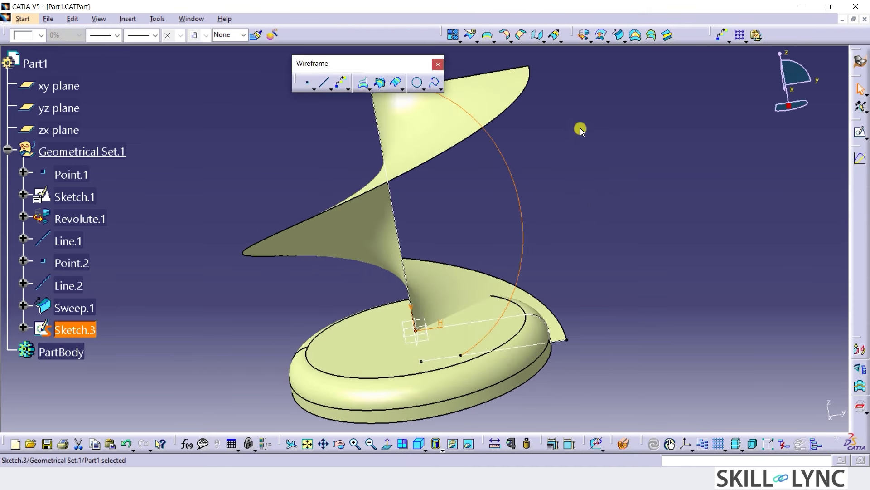
click(585, 35)
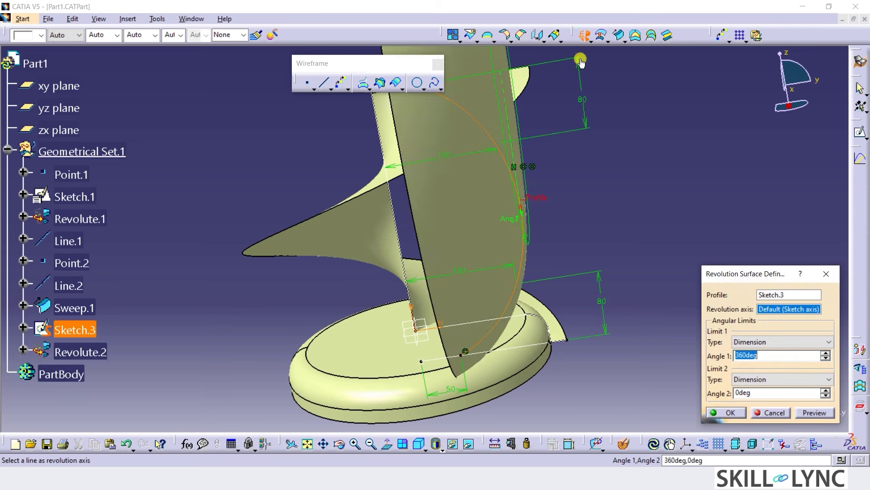
click(414, 317)
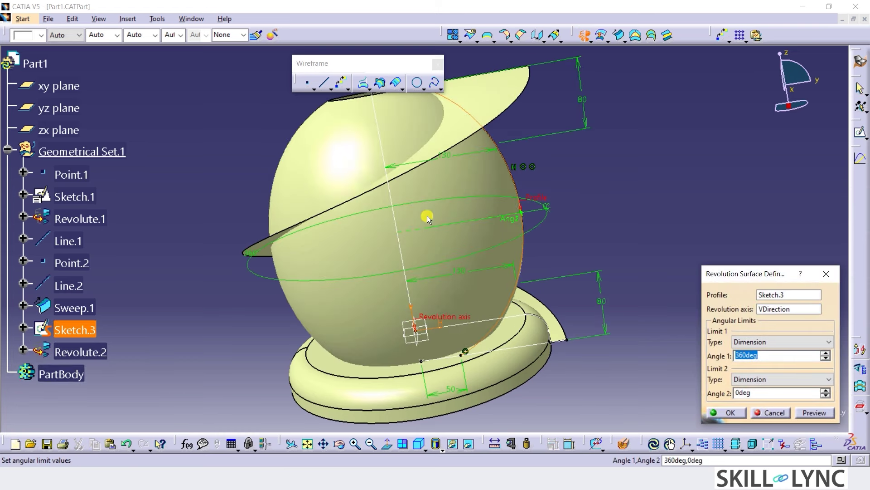
ctrl+middle_drag(616, 212, 614, 227)
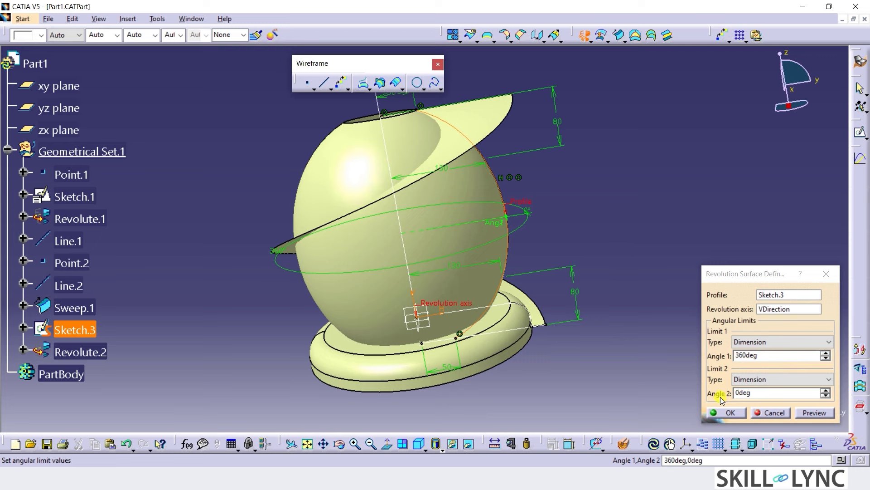
click(729, 413)
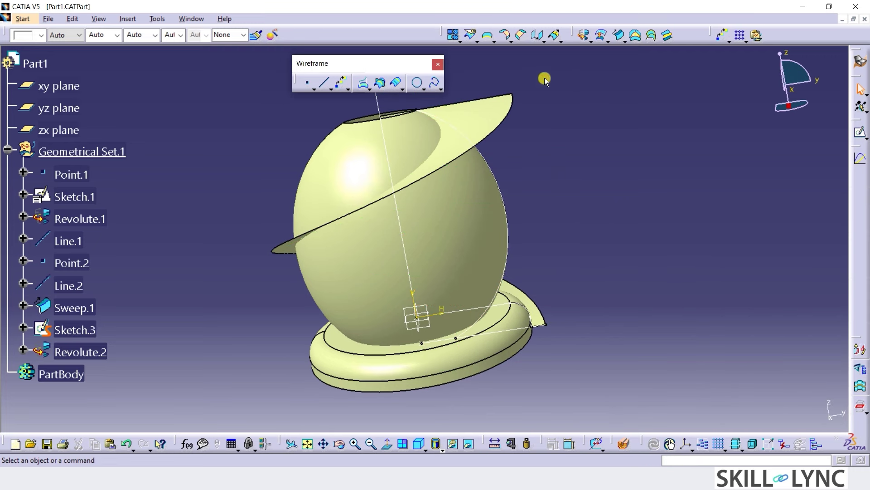
Create the intersection curve between the twisted sweep Sweep.1 and the revolved spline surface Revolute.2.
drag(390, 63, 363, 39)
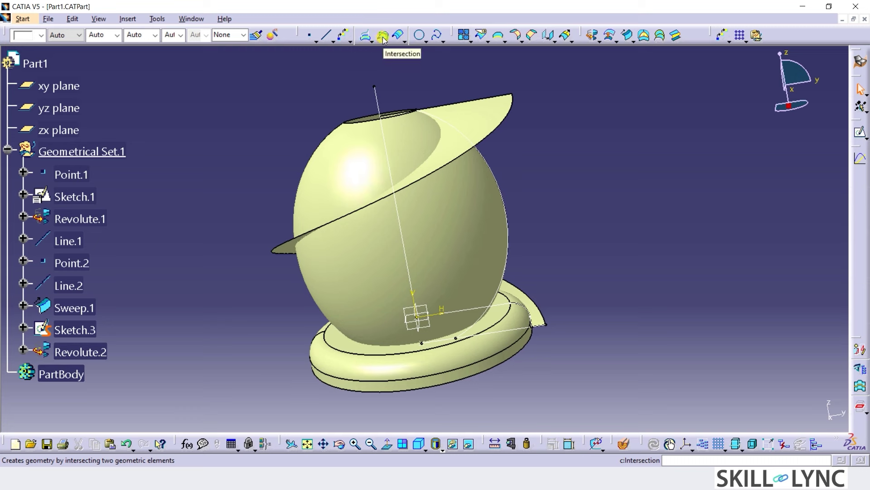
click(383, 38)
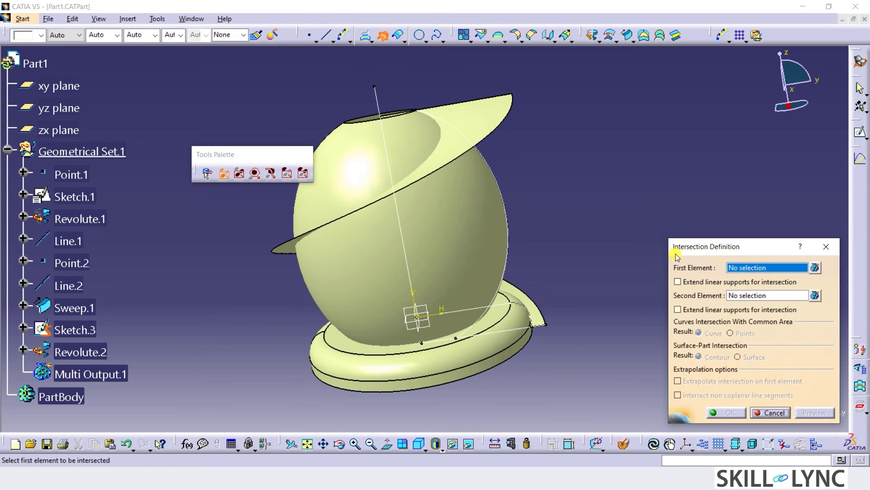
click(64, 311)
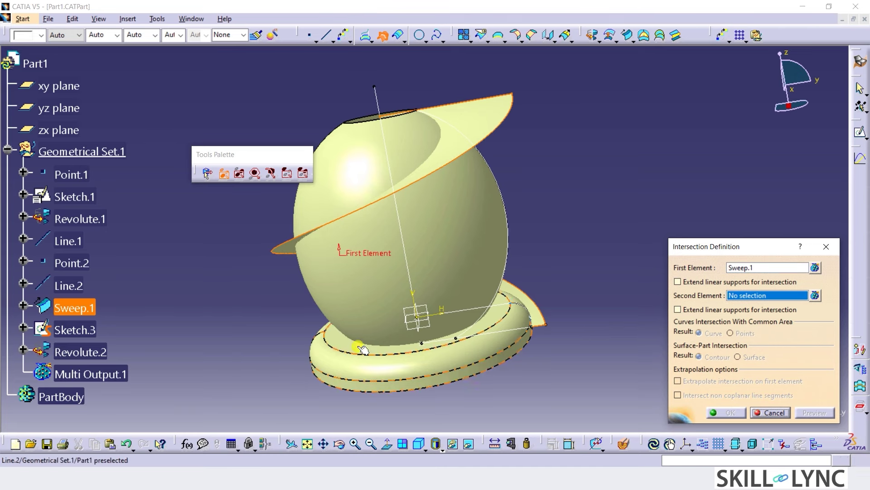
click(119, 353)
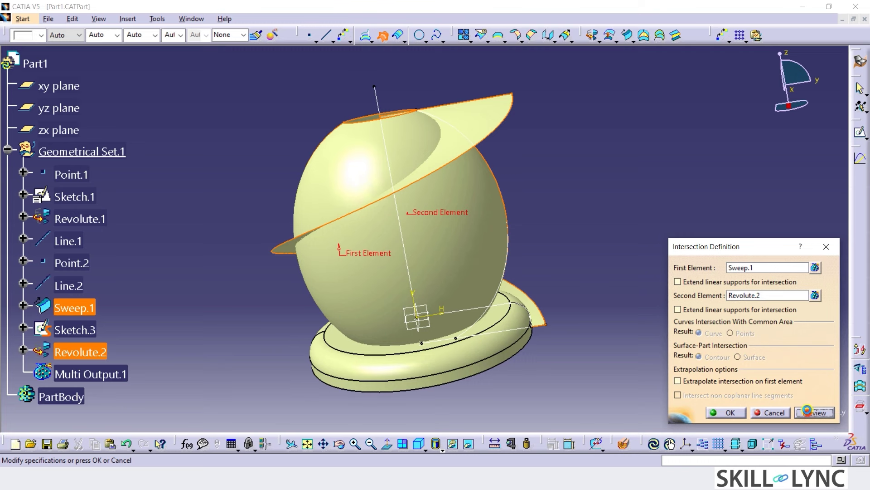
click(807, 410)
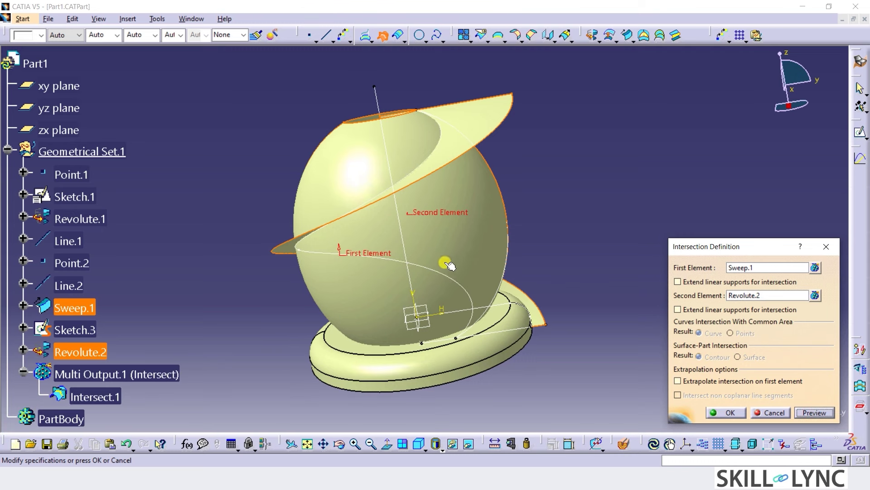
click(727, 413)
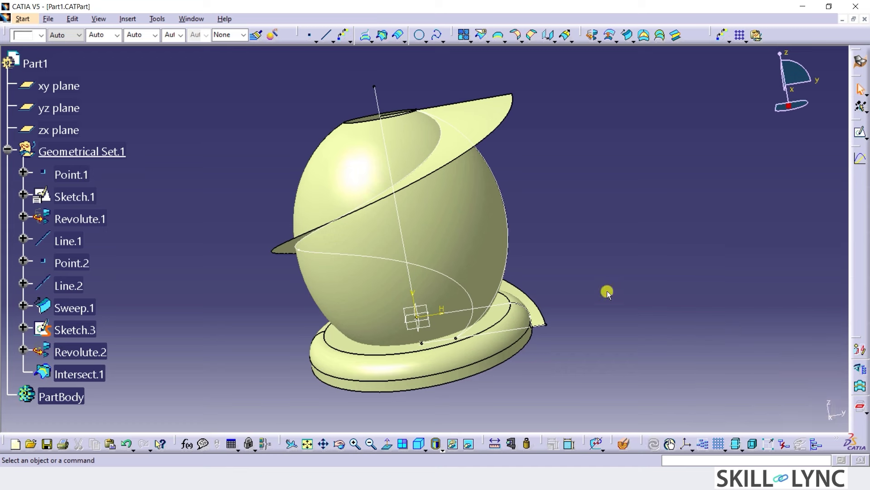
Hide the revolved spline surface and the twisted sweep surface.
click(464, 230)
key(ctrl+h)
click(466, 130)
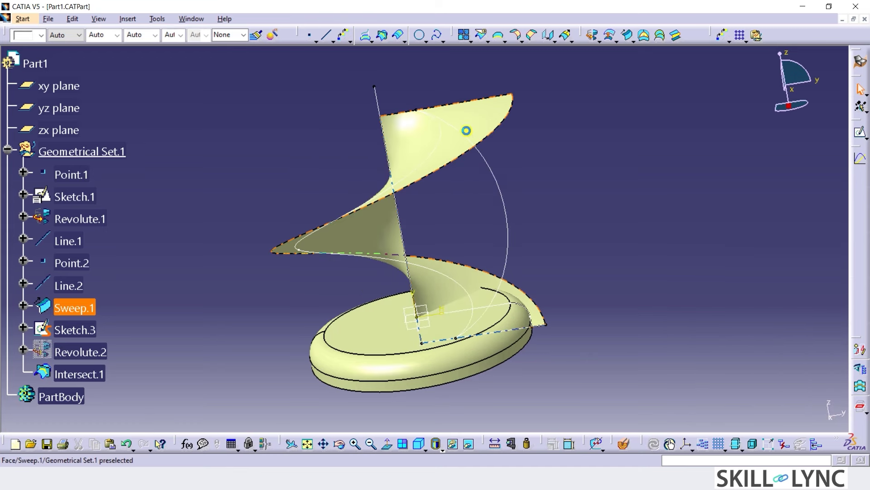
key(ctrl+h)
Hide the spline profile sketch, the two construction lines Line.1 and Line.2, and the dish's profile Sketch.1.
click(501, 190)
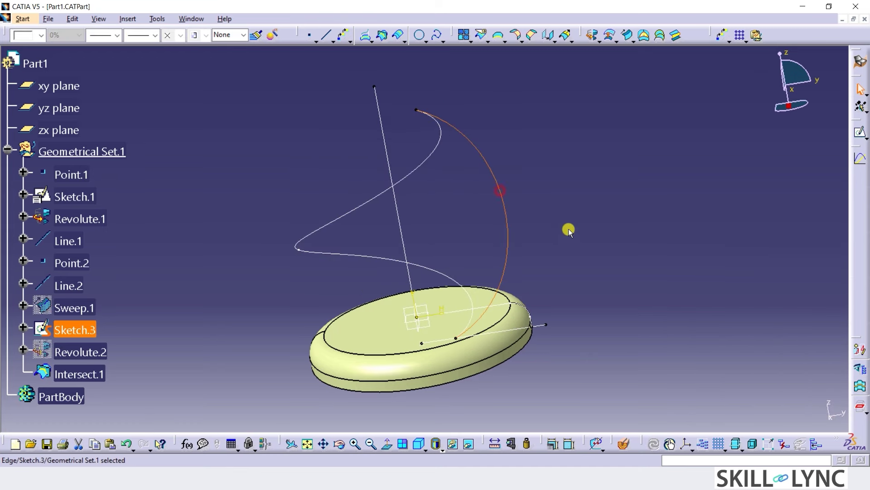
key(ctrl+h)
click(404, 233)
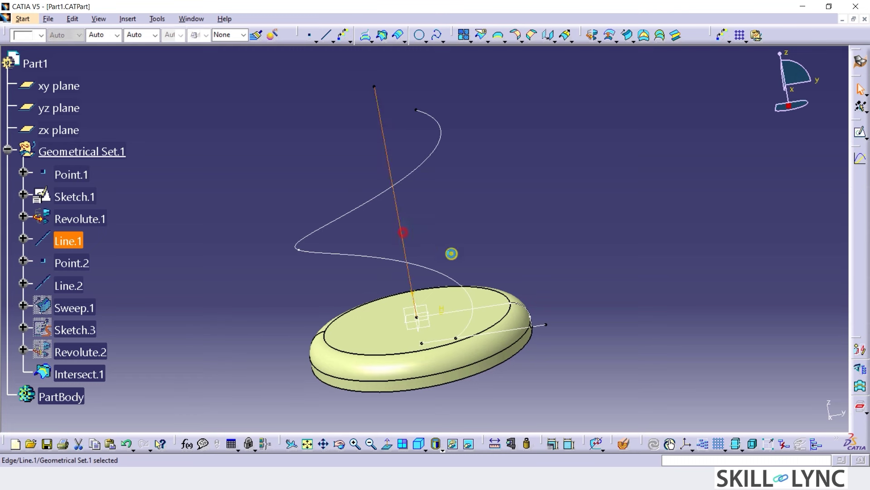
key(ctrl+h)
key(ctrl+h)
click(507, 304)
click(507, 304)
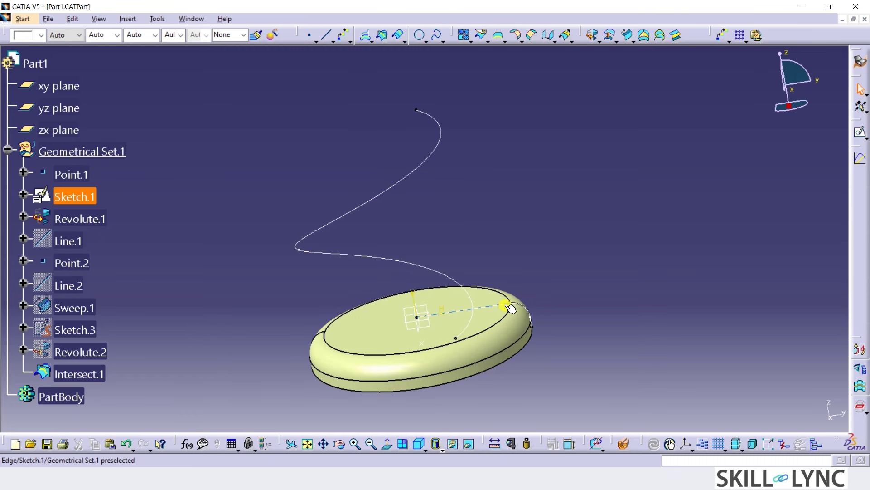
key(ctrl+h)
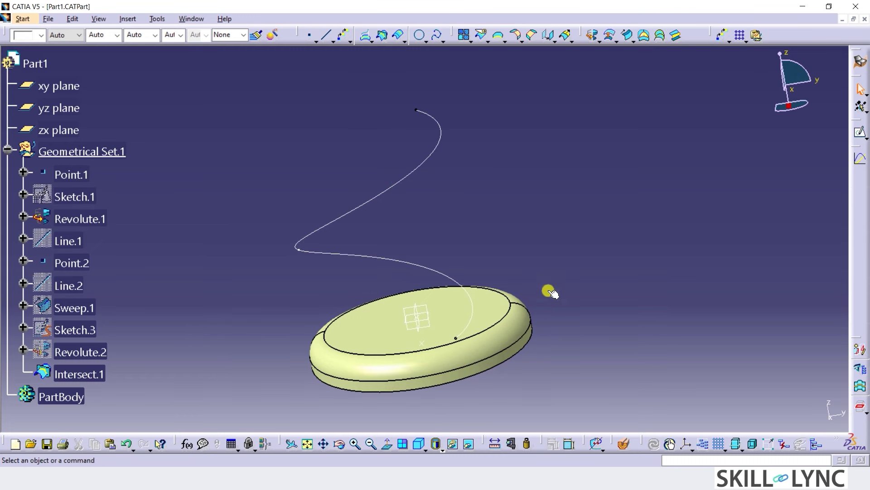
Sweep a circular profile of 20 mm radius along the intersection curve, using the Center and radius subtype.
click(400, 263)
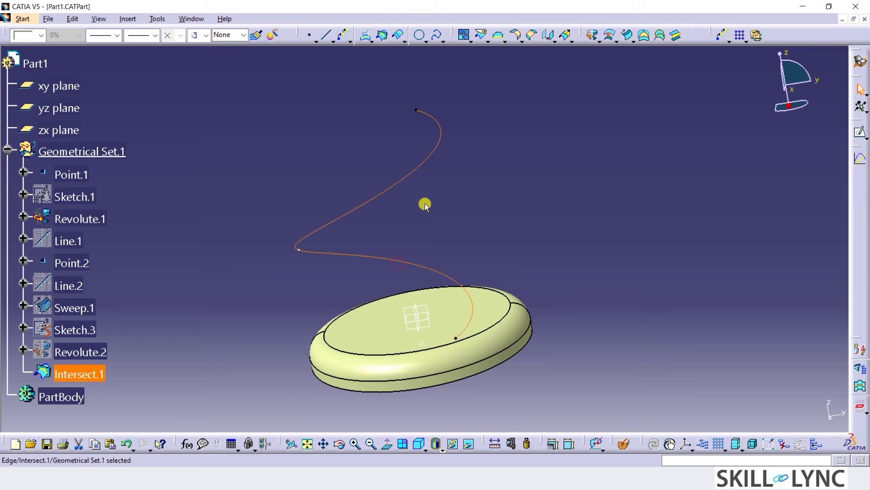
click(448, 228)
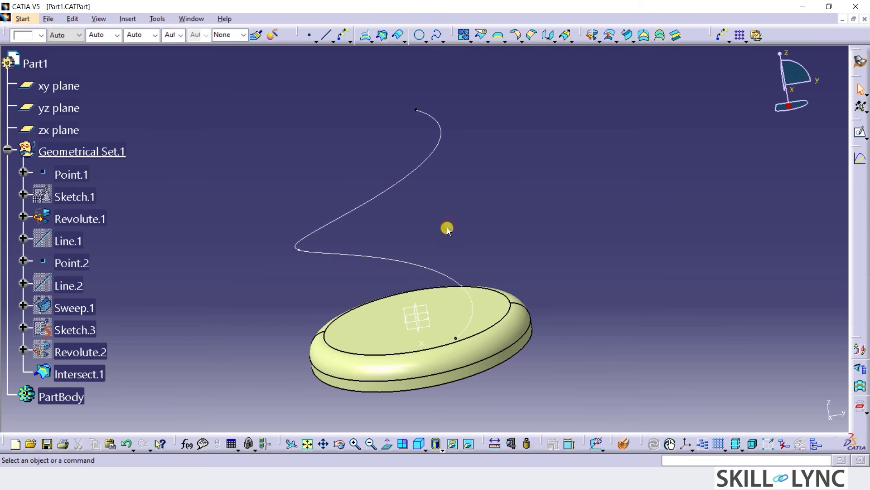
click(629, 40)
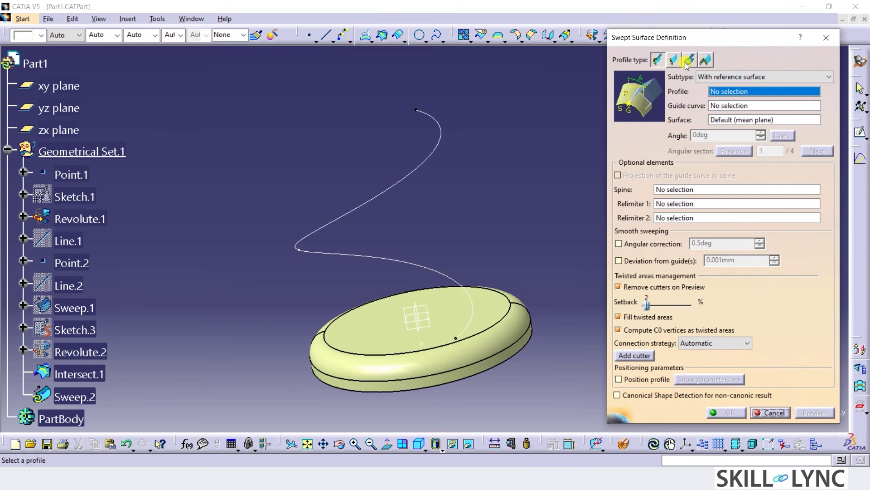
click(690, 64)
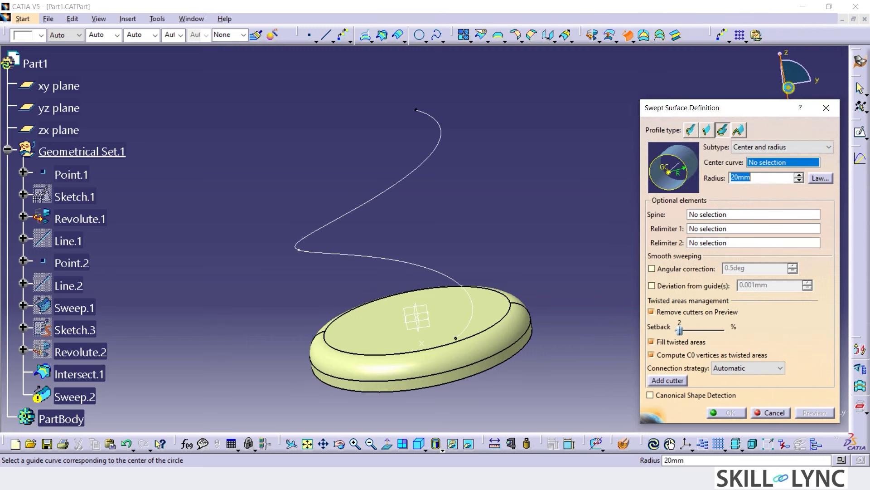
click(790, 146)
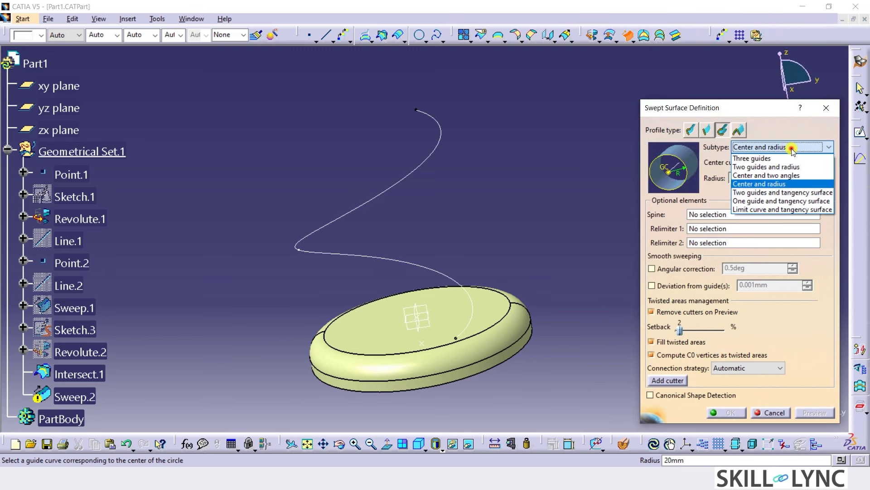
click(791, 148)
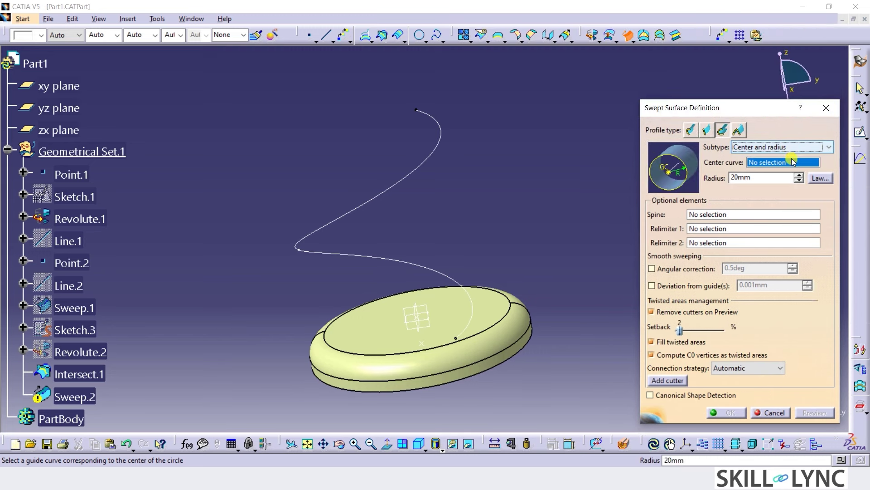
click(409, 264)
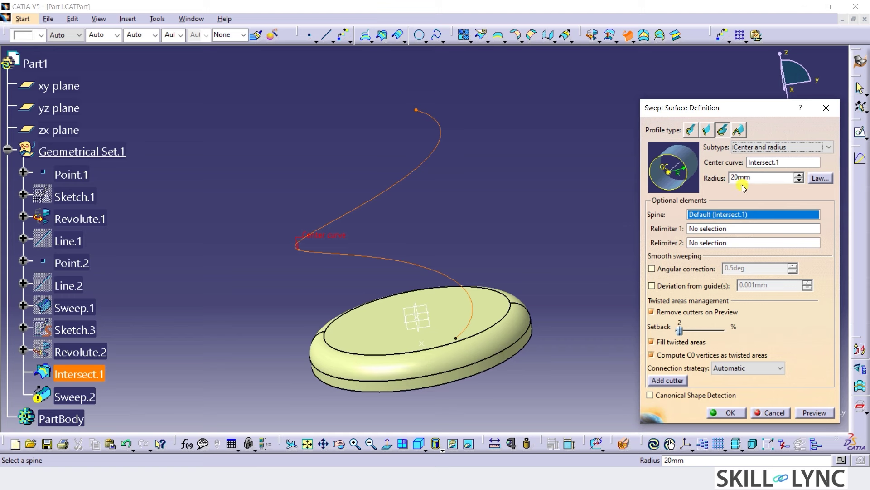
click(814, 412)
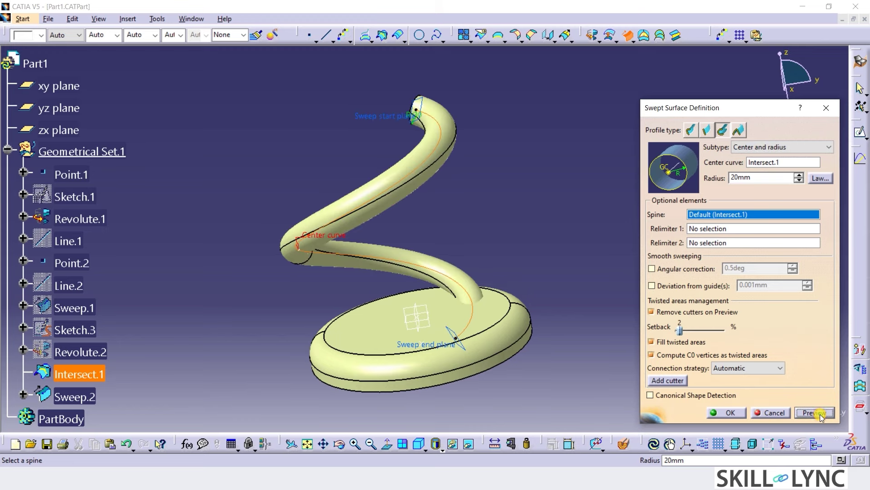
click(743, 413)
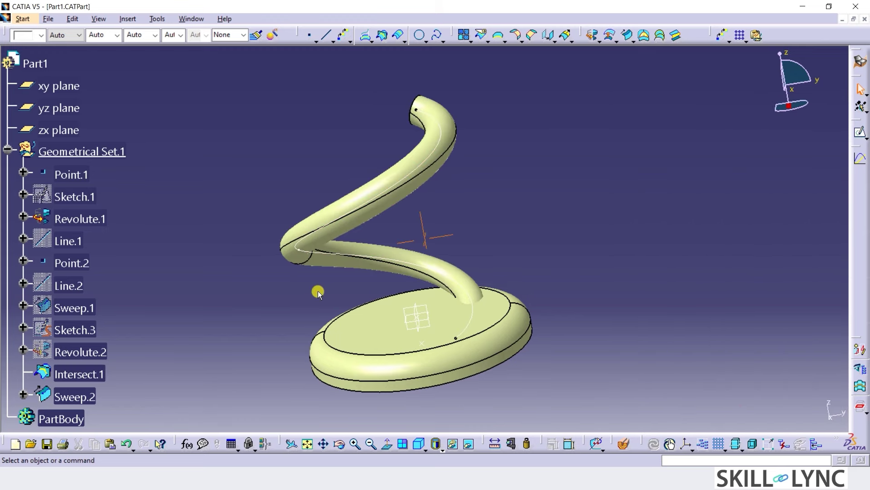
Trim the circular tube sweep and the revolved dish against each other in Standard mode.
mouse_move(319, 293)
middle_down()
mouse_move(334, 272)
mouse_move(418, 241)
mouse_move(501, 257)
mouse_move(319, 280)
middle_up()
middle_drag(287, 282, 338, 272)
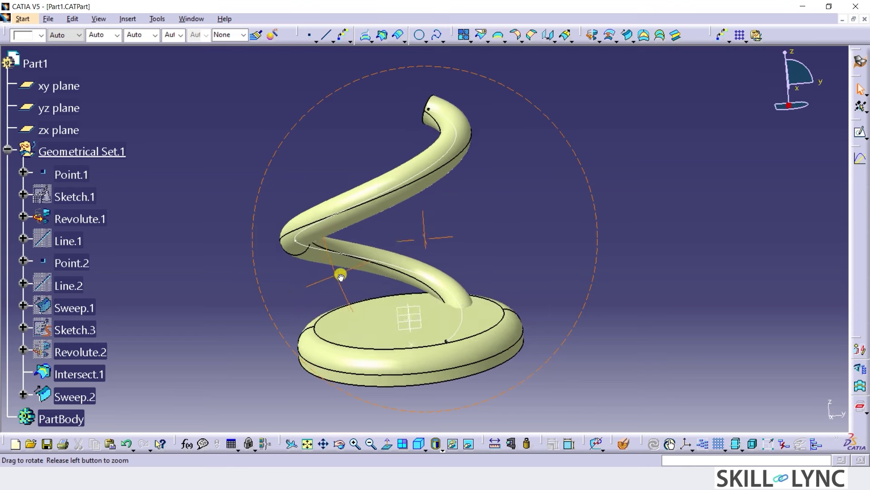
middle_drag(399, 405, 431, 358)
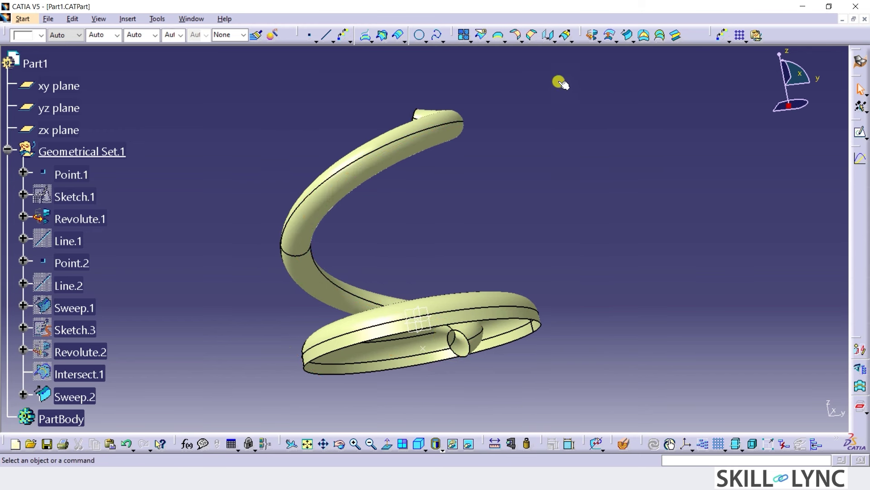
click(505, 41)
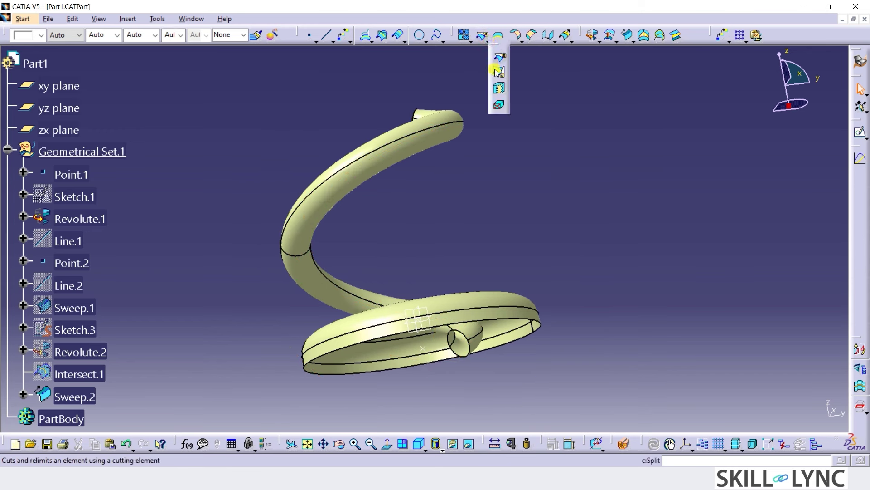
click(499, 77)
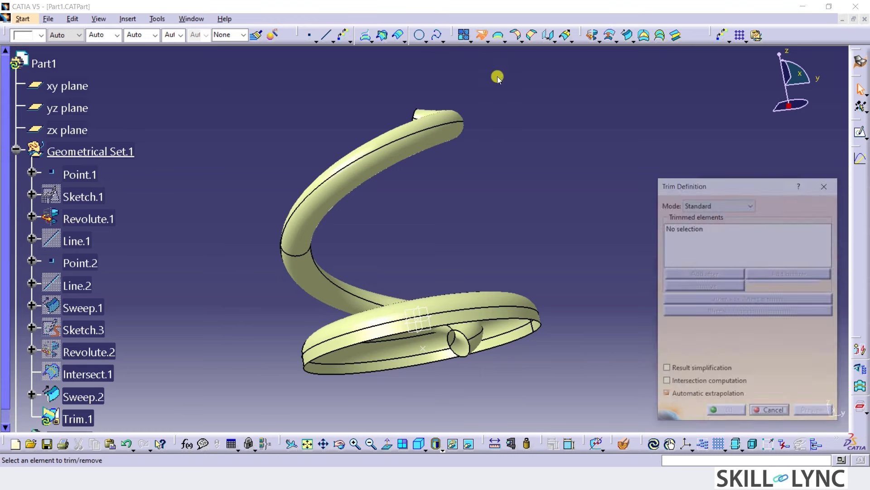
click(331, 291)
click(409, 313)
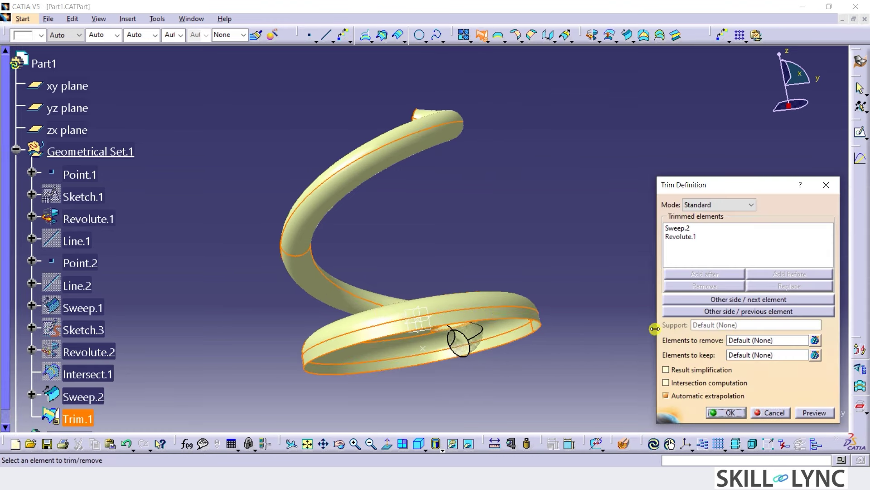
click(815, 411)
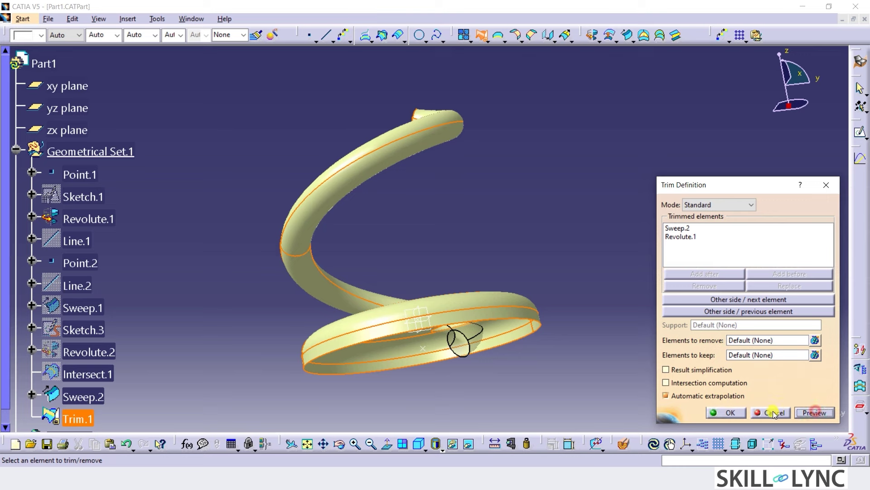
click(732, 412)
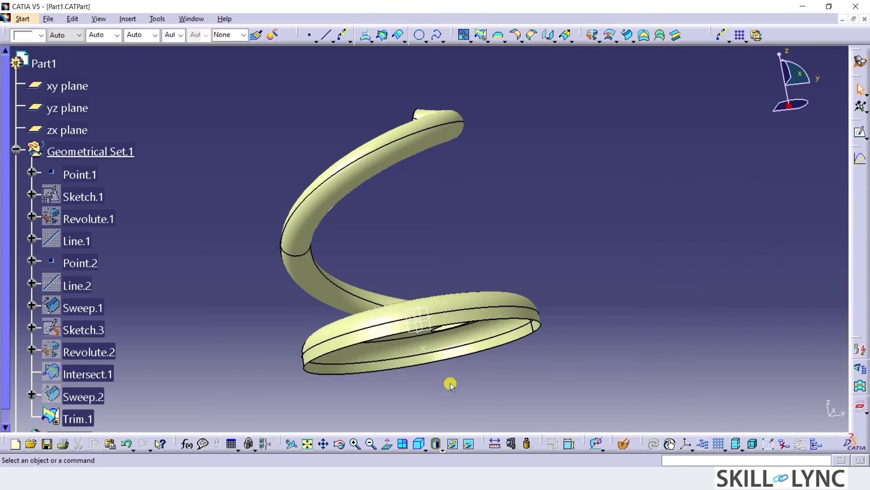
middle_drag(451, 383, 471, 414)
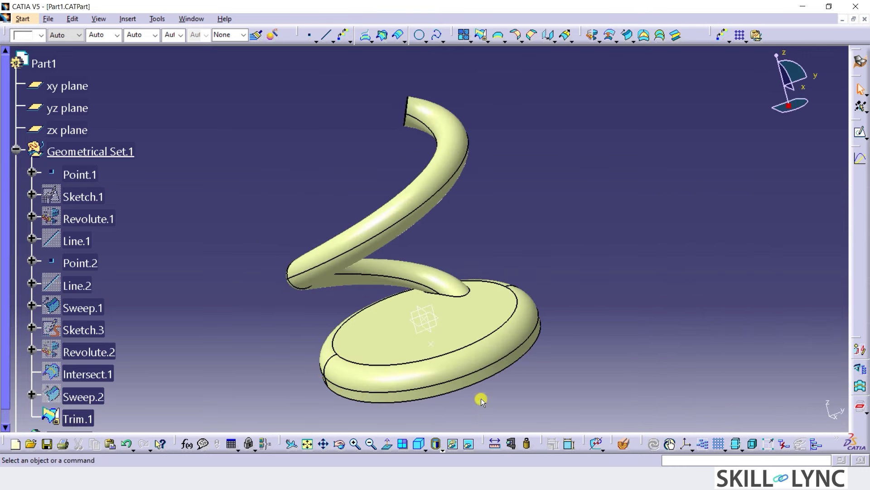
Create a circular pattern of the trimmed surface about the Z axis as a complete crown with 6 instances.
click(747, 41)
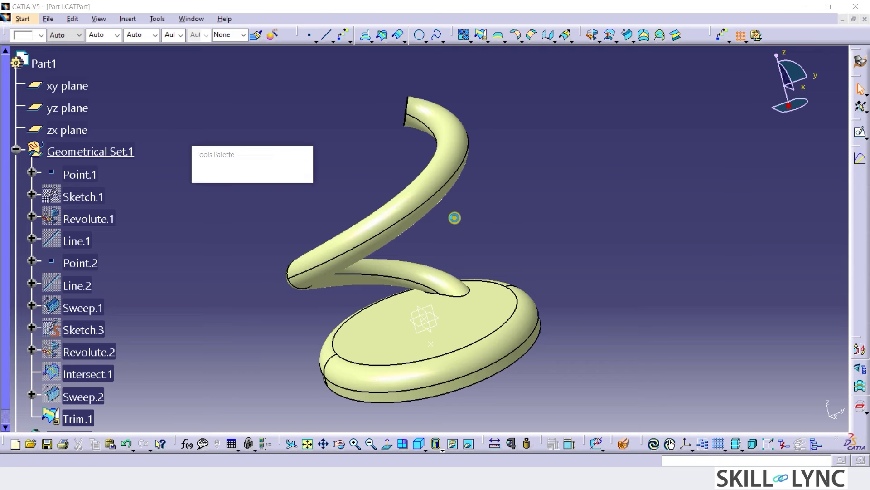
click(430, 195)
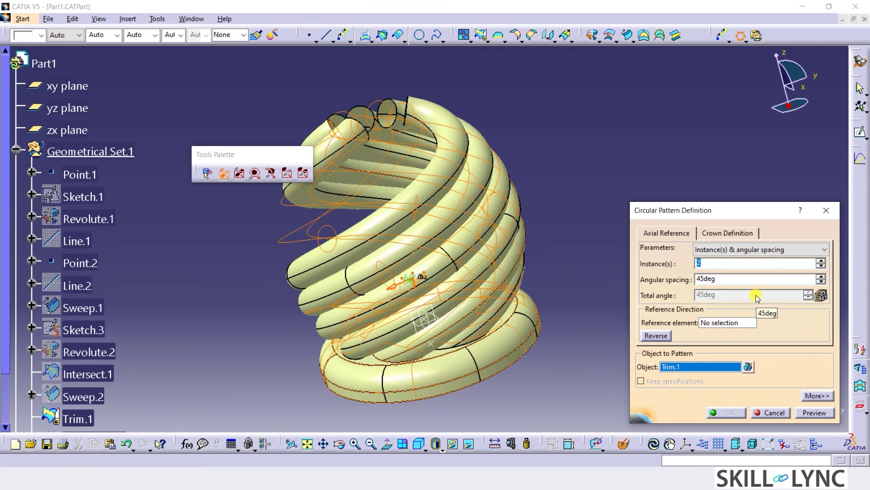
click(813, 412)
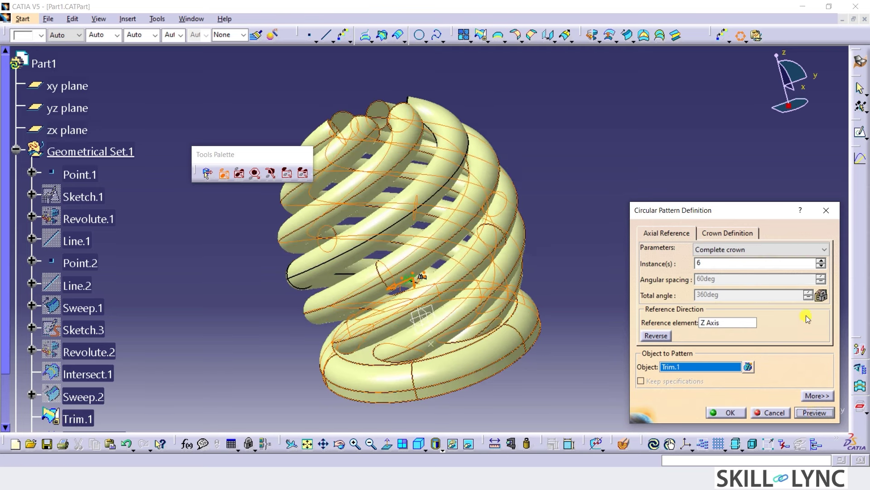
click(781, 249)
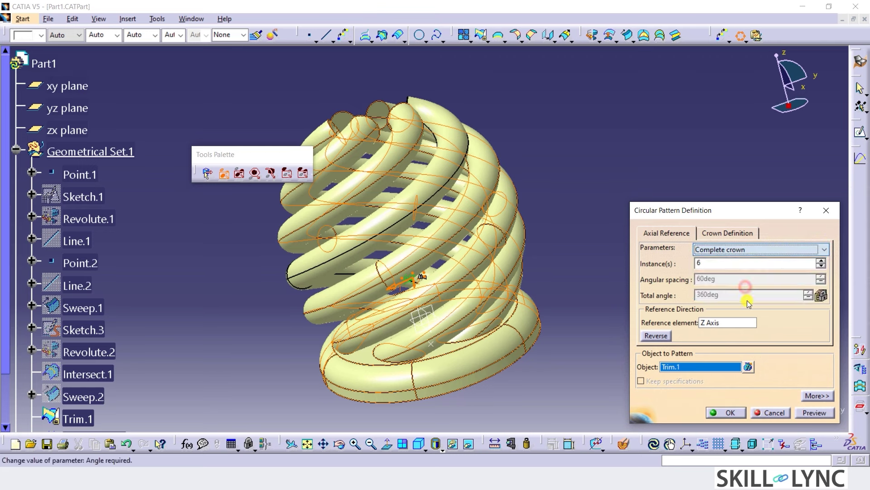
click(745, 286)
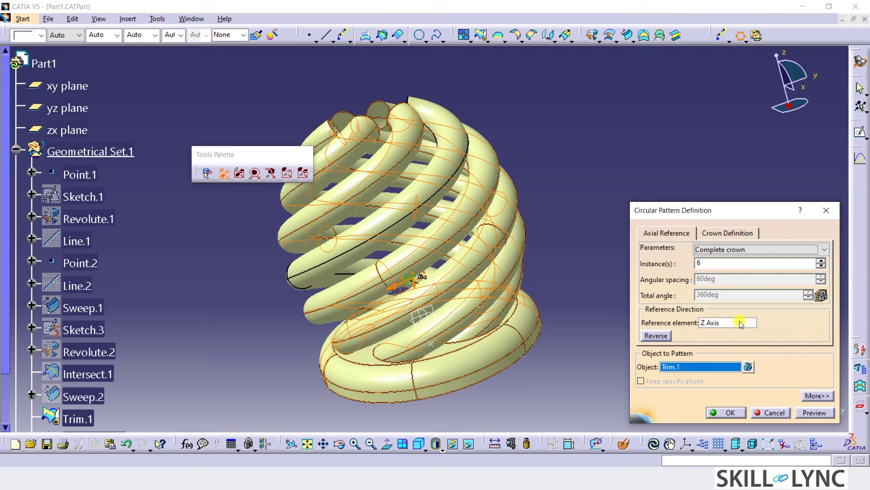
click(731, 413)
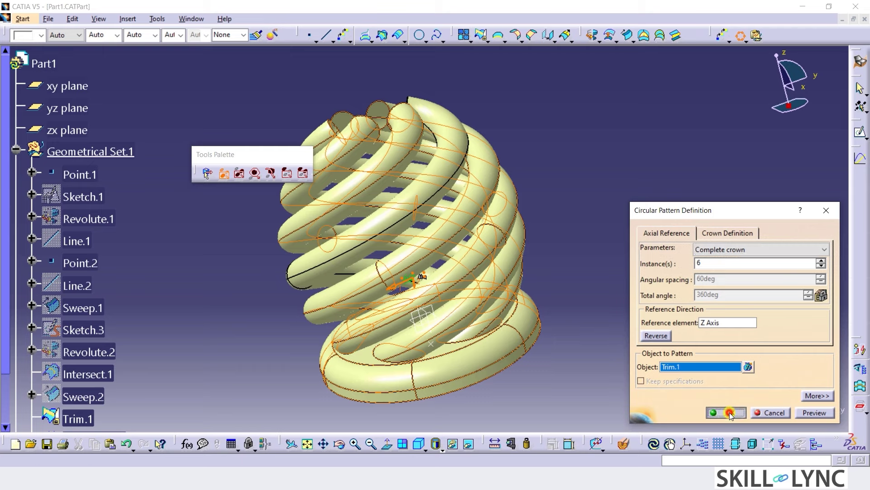
click(685, 253)
middle_drag(556, 125, 586, 188)
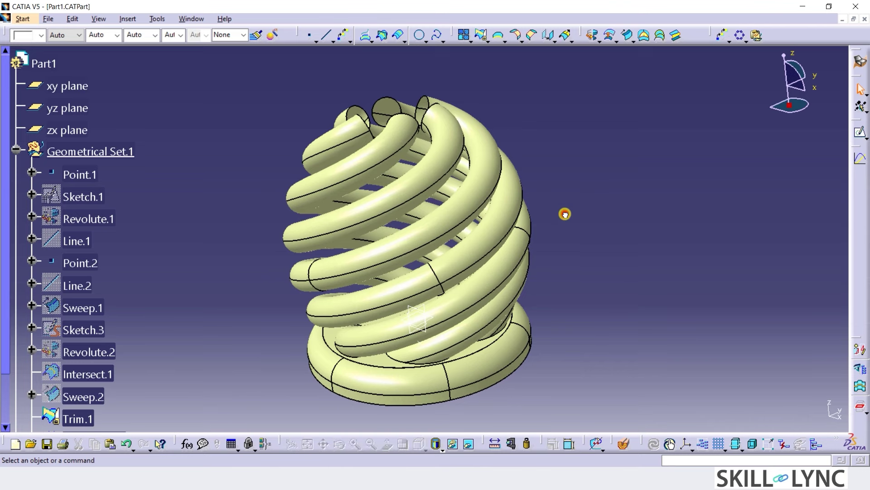